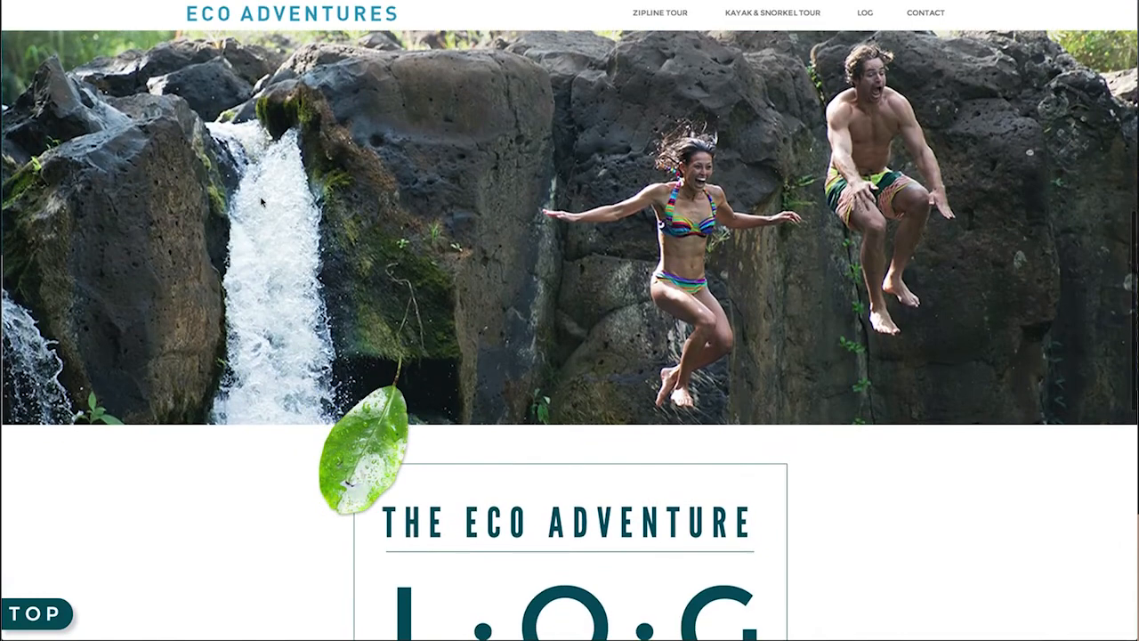
- Look through the Eco Adventures home page's scrolling sections, down to the beach photo and back to the tour banners
scroll(260, 201, down, 3)
scroll(261, 201, down, 5)
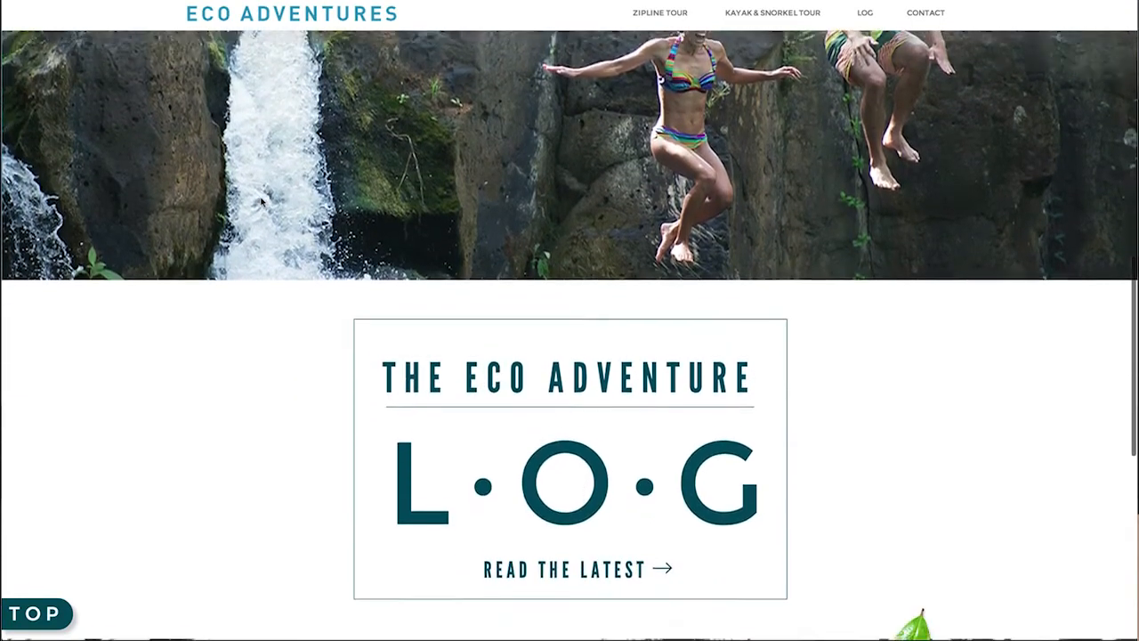
scroll(261, 201, down, 4)
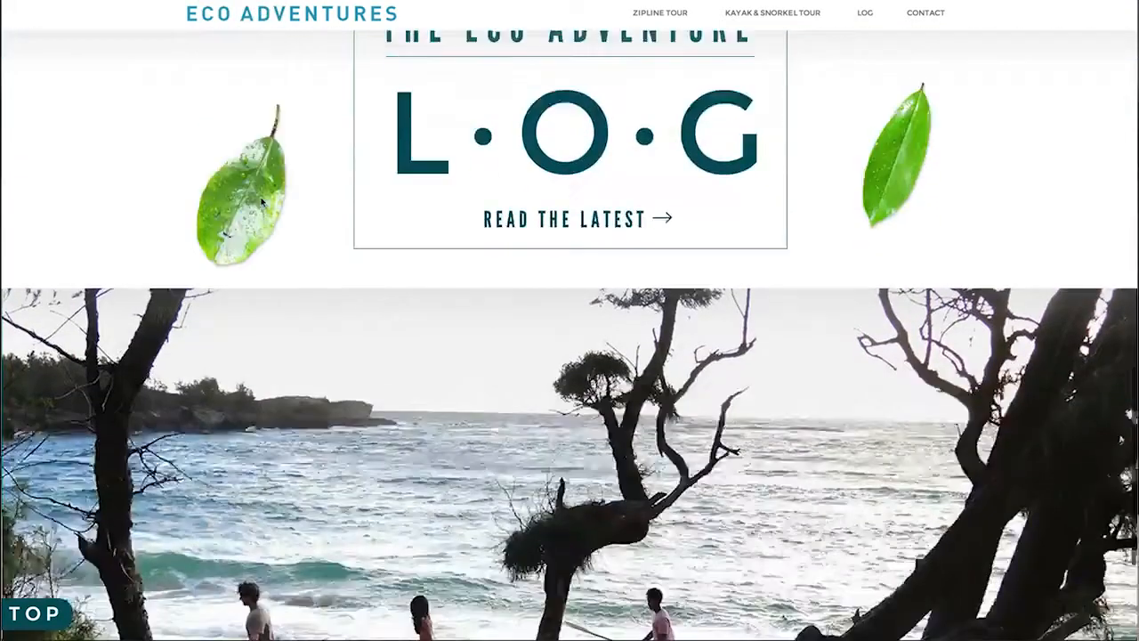
scroll(262, 199, up, 8)
scroll(262, 202, up, 15)
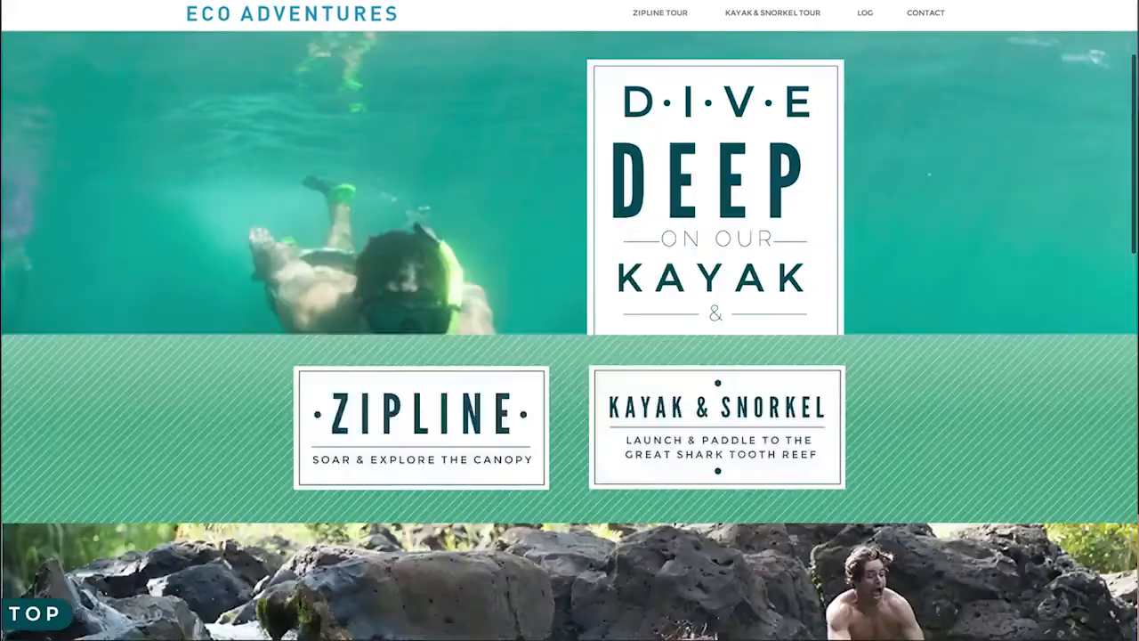
- Open the Zipline Tour page, look through its Canopy and Meadow sections, and return to the start of the page
click(768, 12)
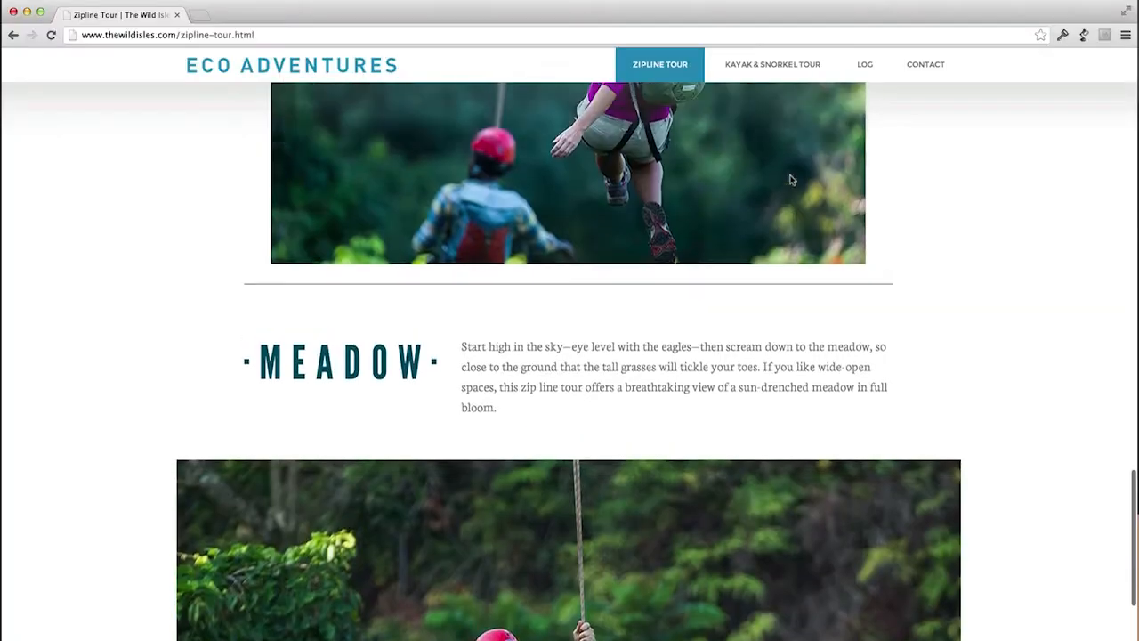
scroll(789, 179, up, 5)
scroll(789, 180, up, 10)
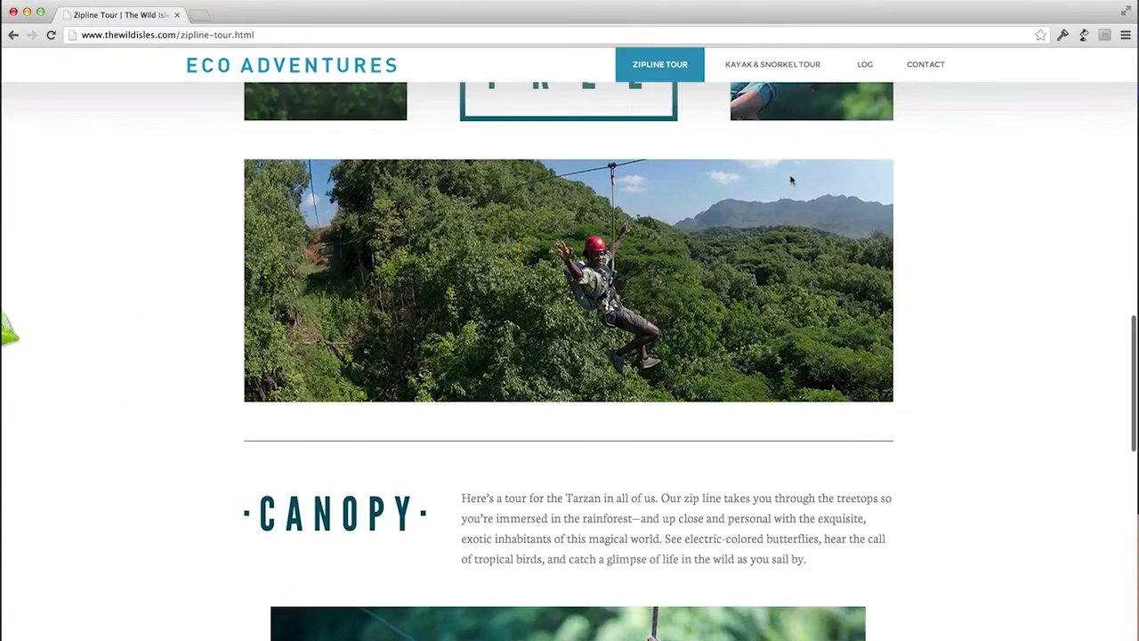
scroll(790, 180, down, 8)
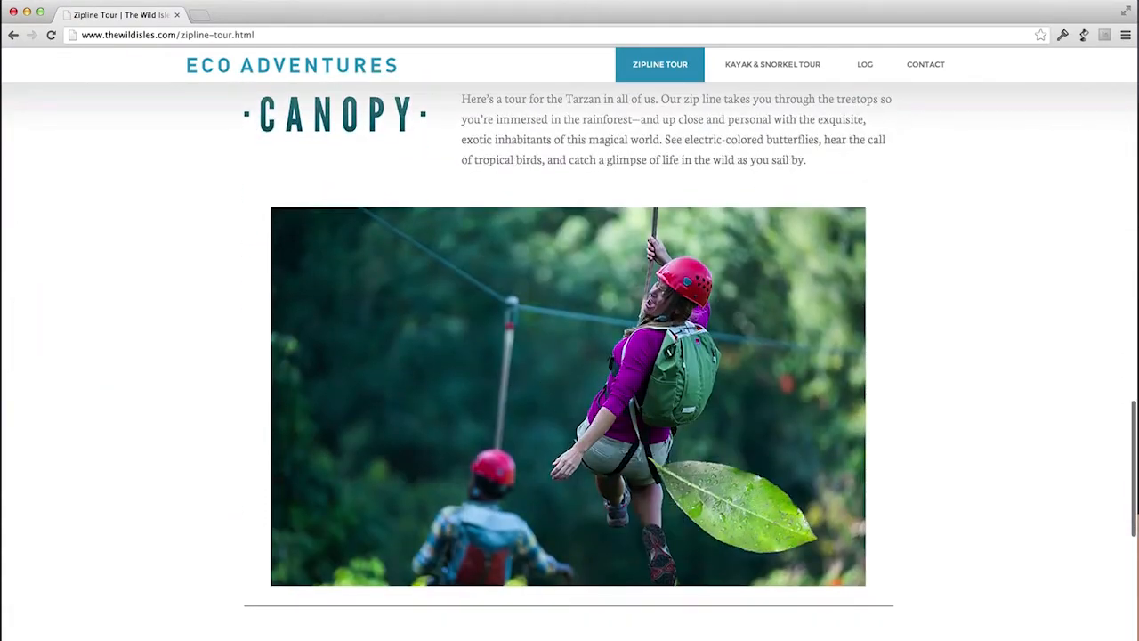
click(659, 65)
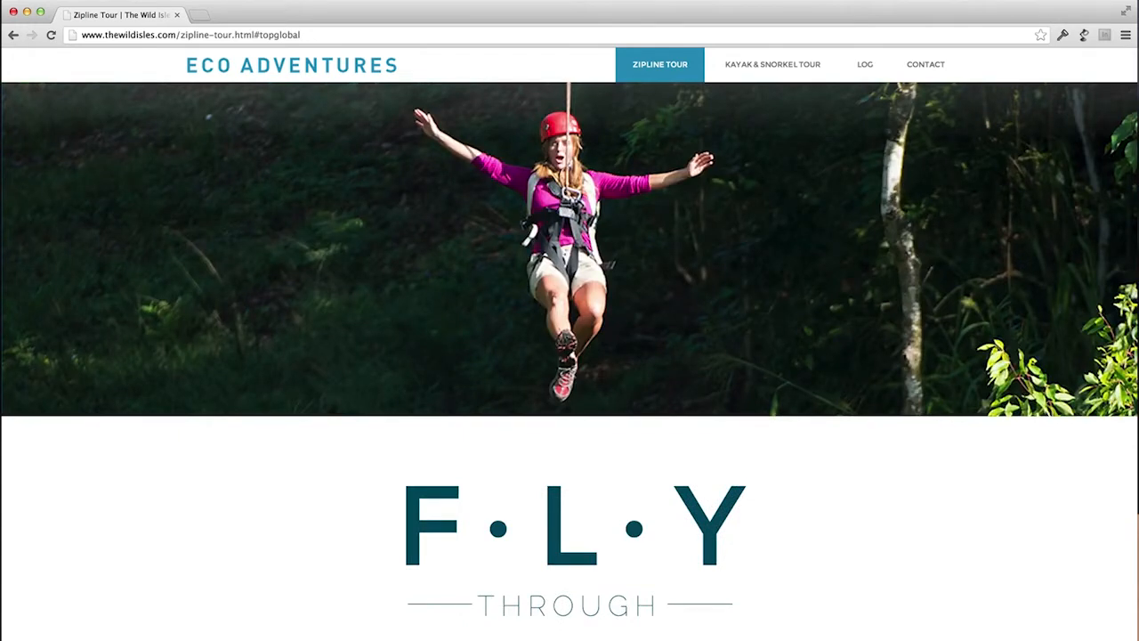
- Switch to Adobe Muse and close the open Contact, Zipline Tour and Home pages to return to the site plan
key(super+Tab)
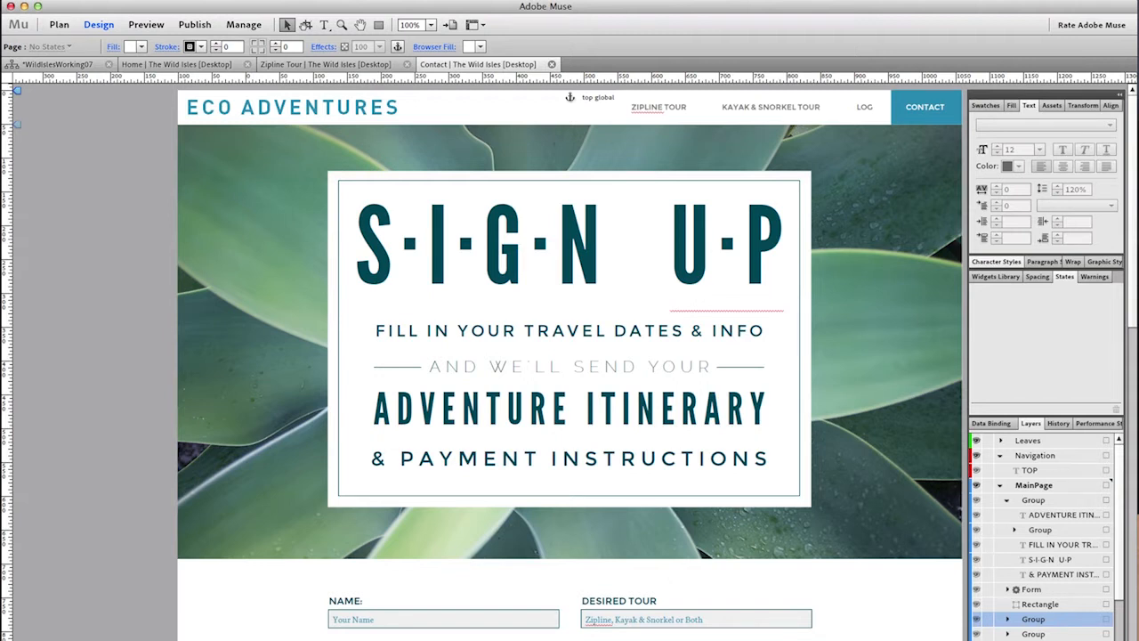
key(super+w)
key(super+w)
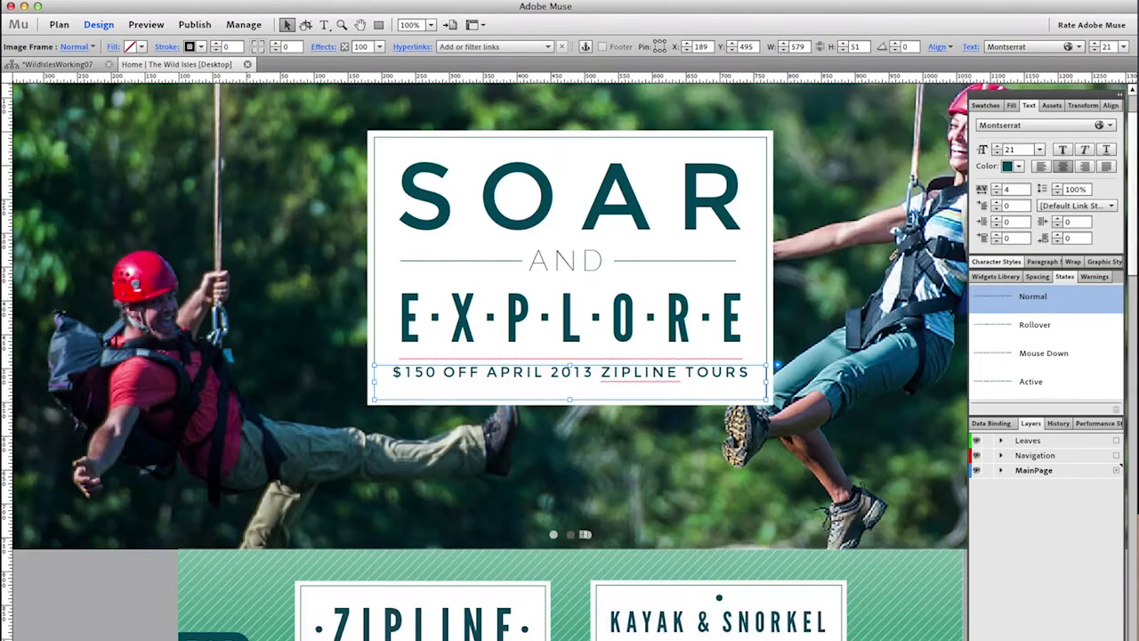
key(super+w)
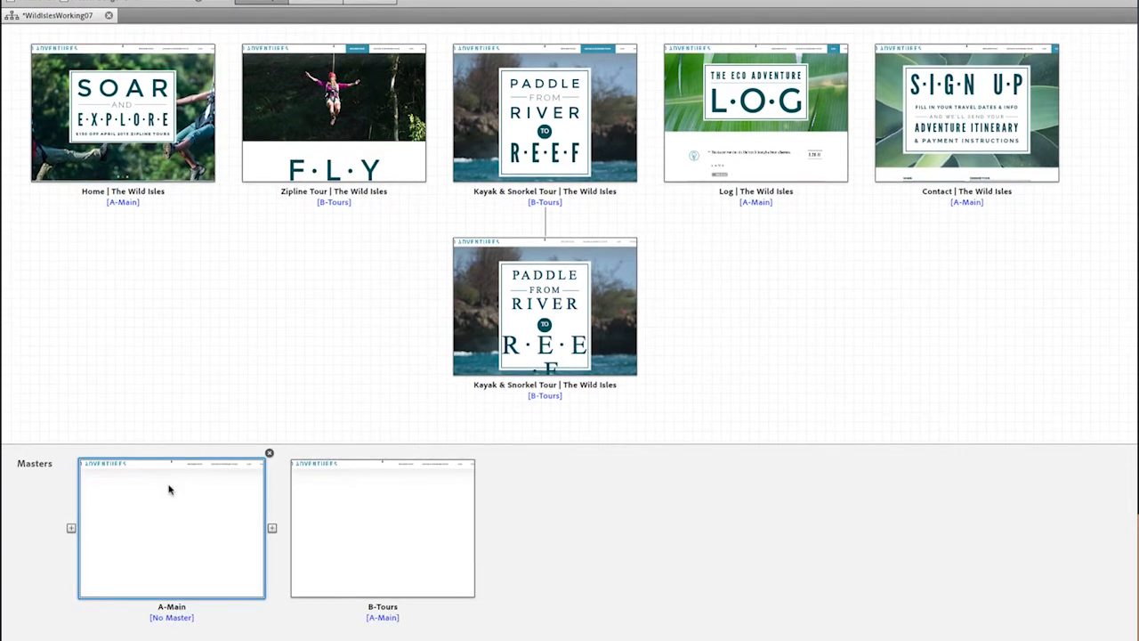
- Examine the metadata in the A-Main master's page properties and close them without changes
right_click(174, 535)
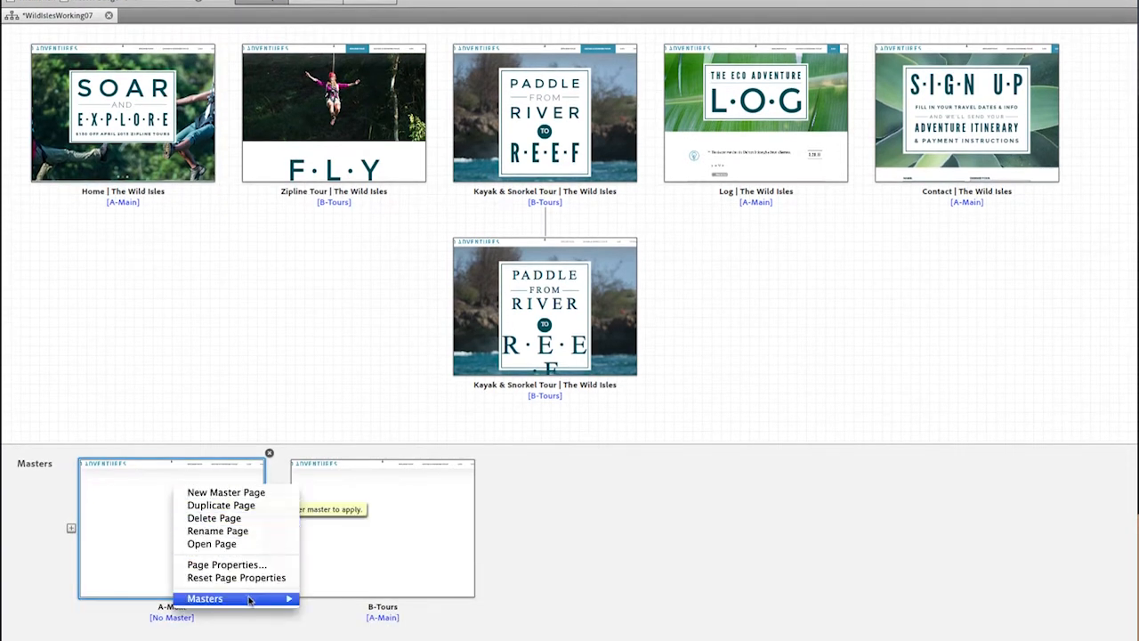
click(250, 564)
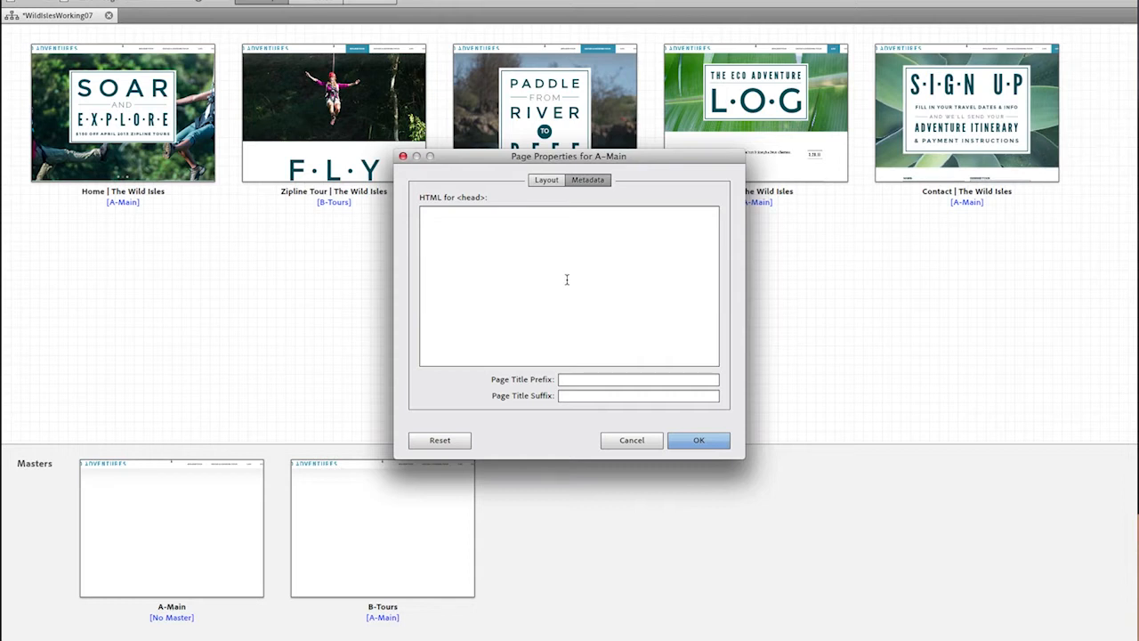
click(660, 438)
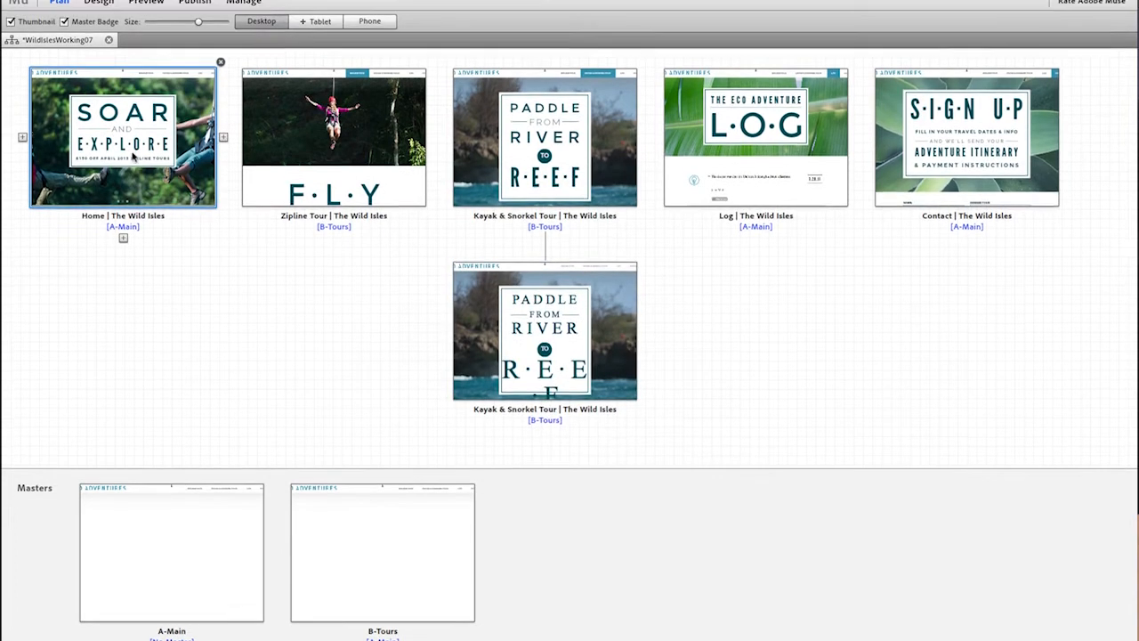
- Open the Home page and expand its Leaves, Navigation and MainPage layers to examine their contents
double_click(130, 121)
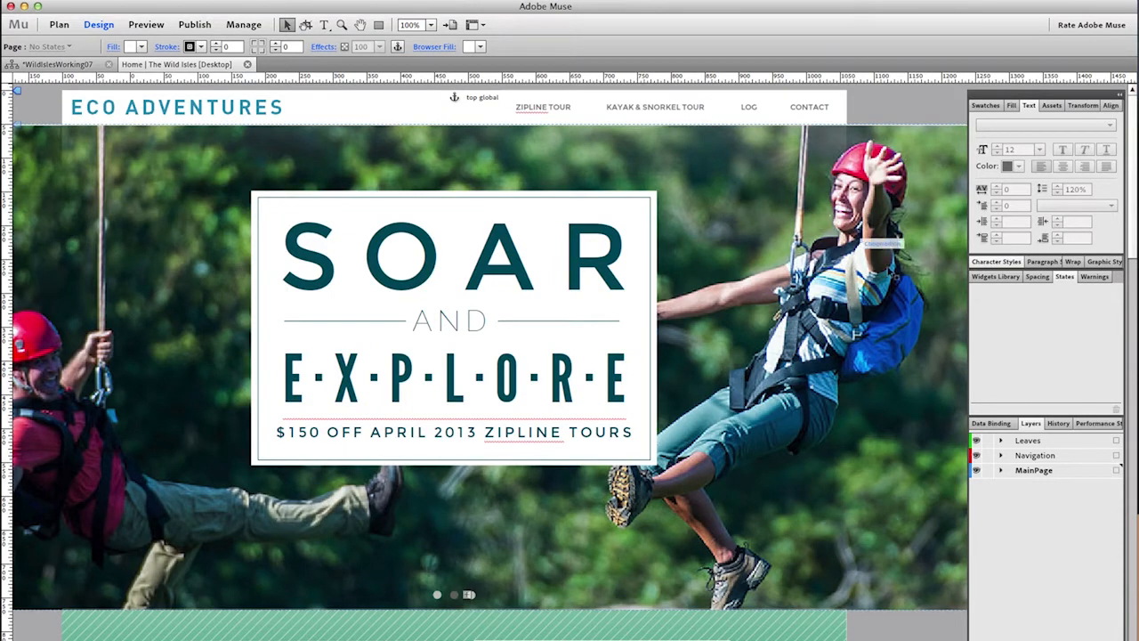
click(998, 442)
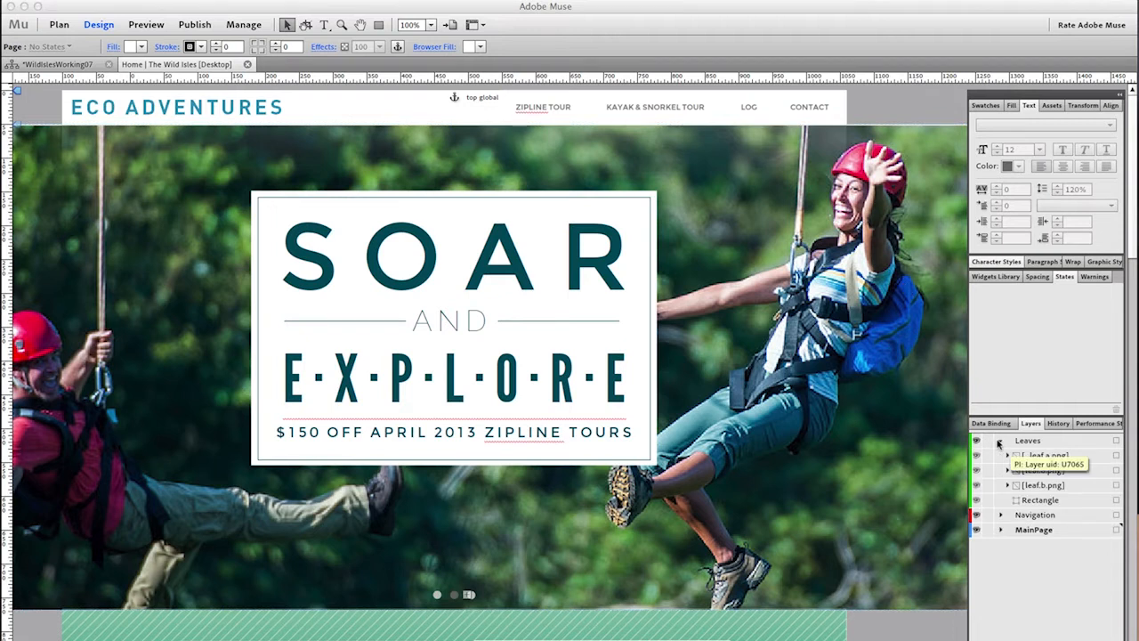
click(1000, 515)
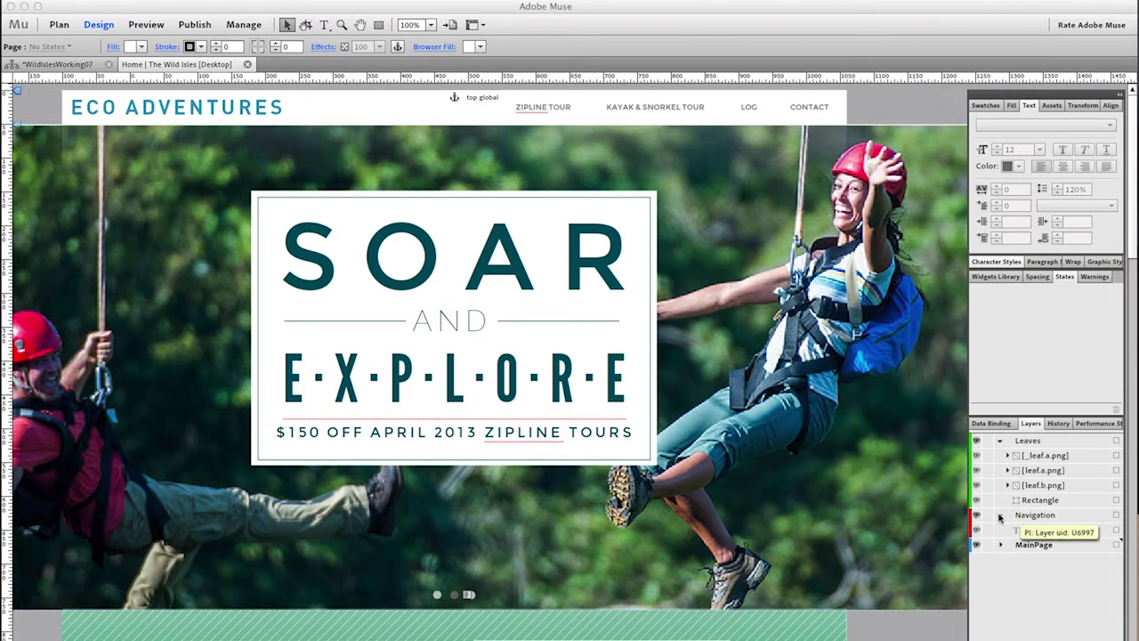
click(1000, 545)
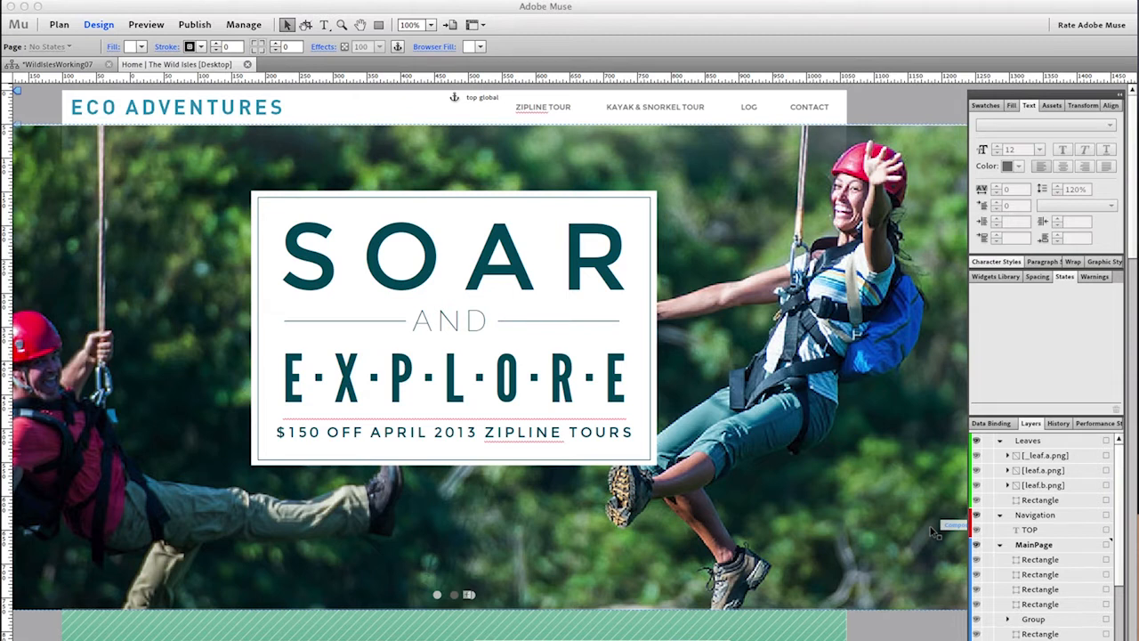
- Close the Home page and collapse the child page beneath Kayak & Snorkel Tour in the site plan
key(super+w)
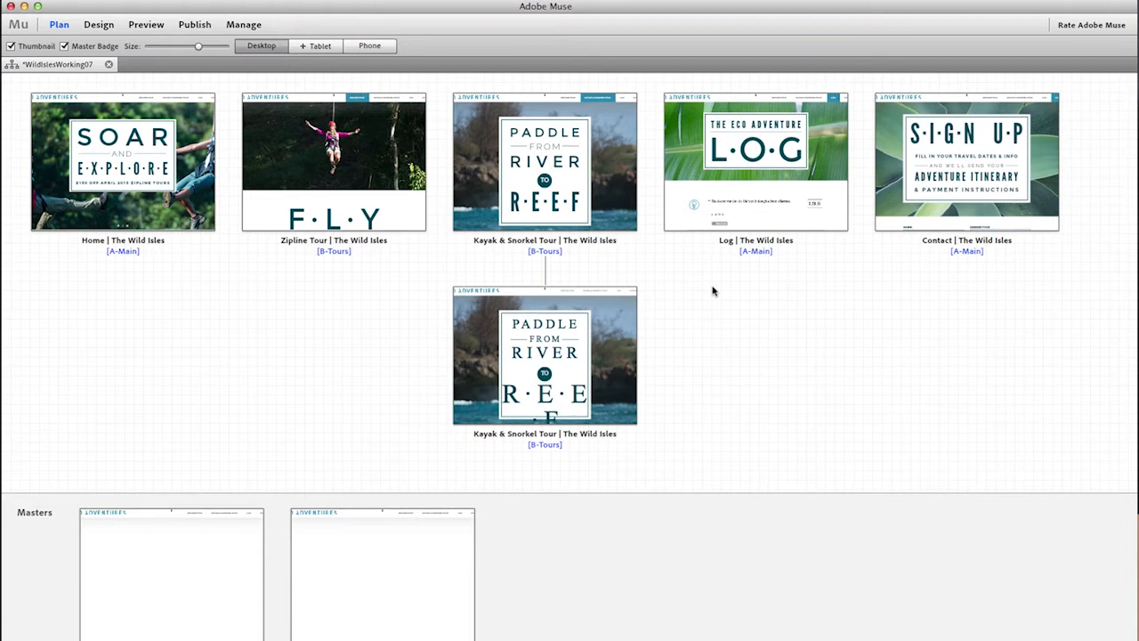
click(545, 264)
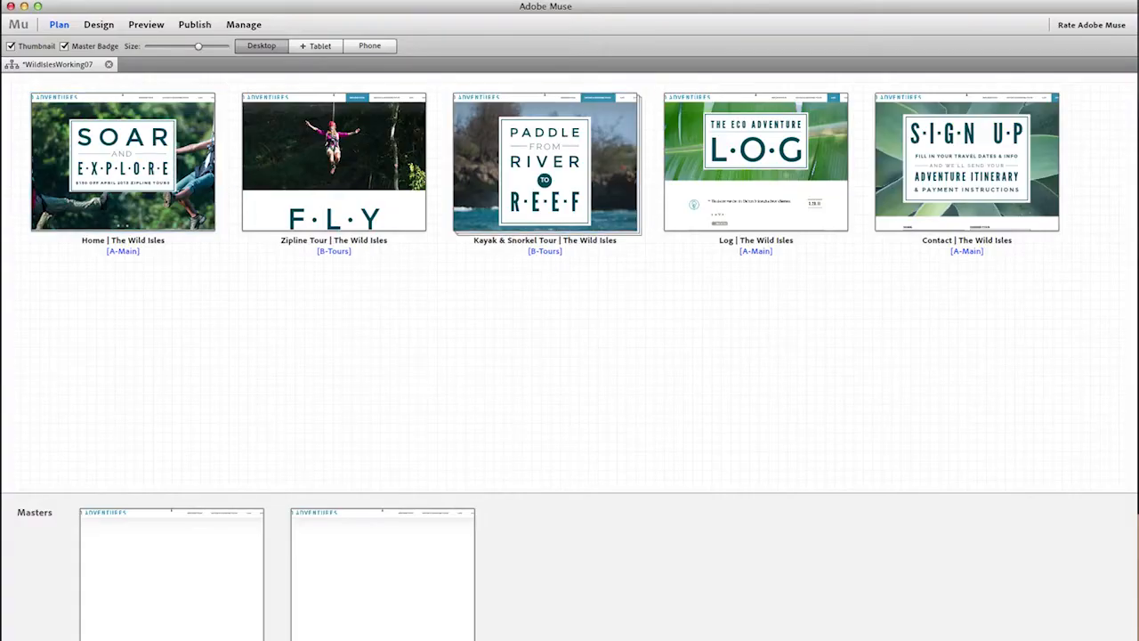
- Switch to the site's Business Catalyst admin console in the browser and open the live site for editing
click(243, 25)
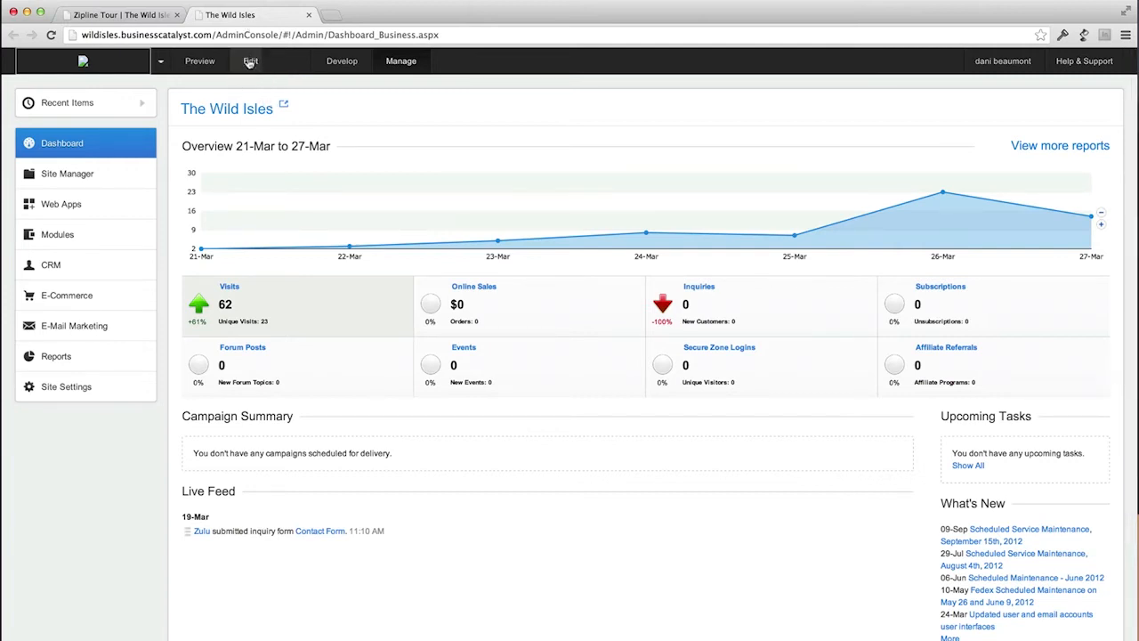
click(250, 62)
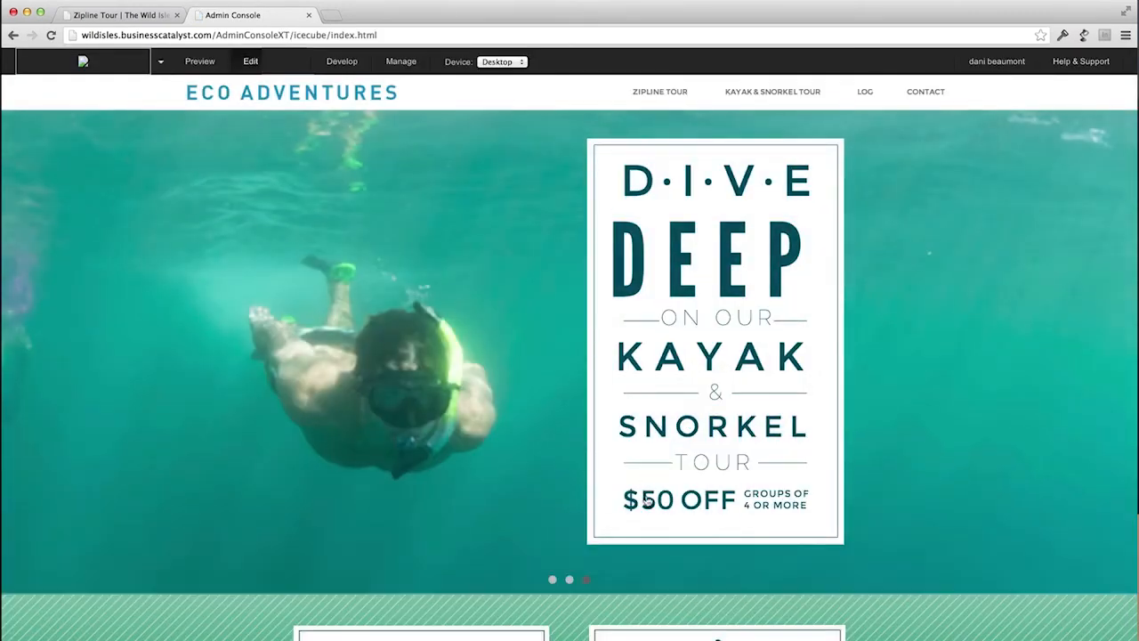
- Change the discount text on the Kayak & Snorkel Tour slide to "$75 OFF" and publish the edit
click(649, 506)
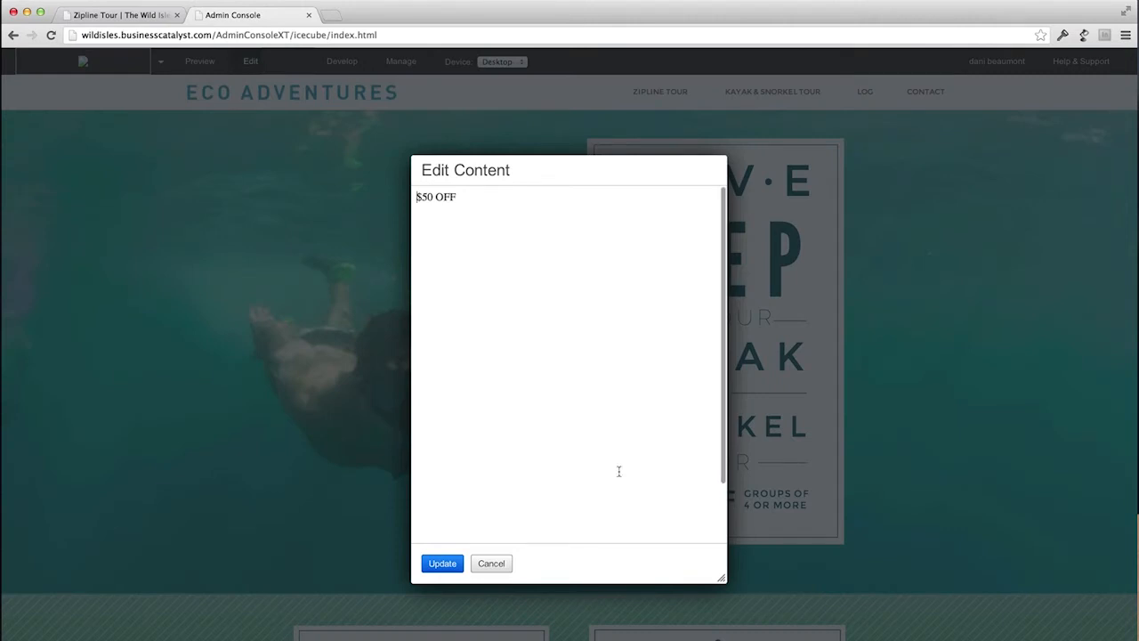
double_click(431, 197)
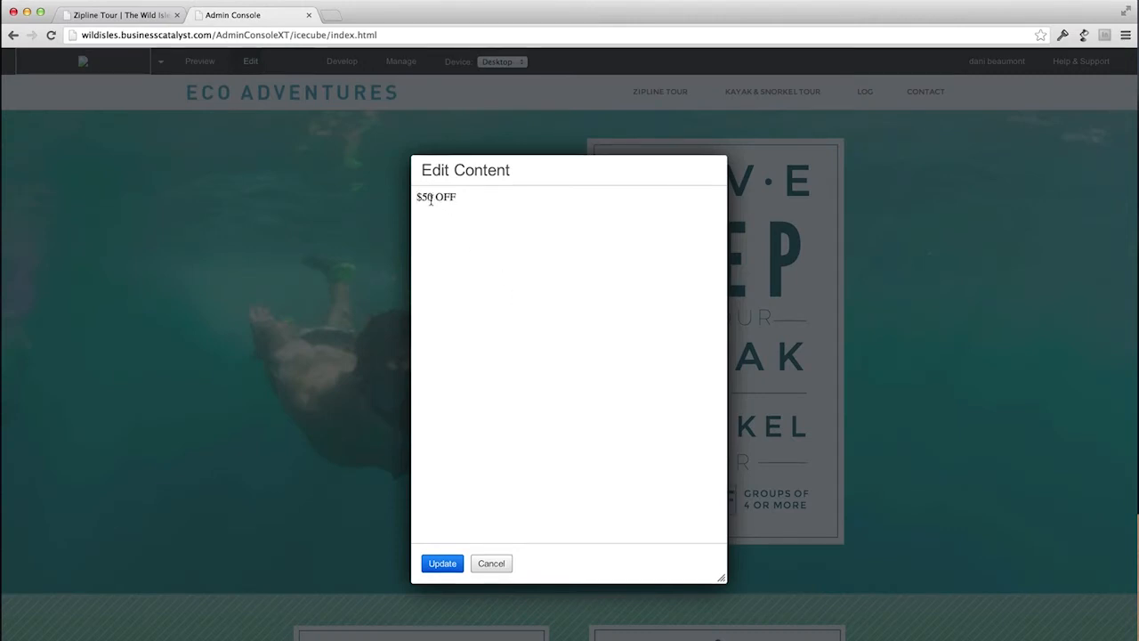
key(BackSpace)
text(75)
click(442, 564)
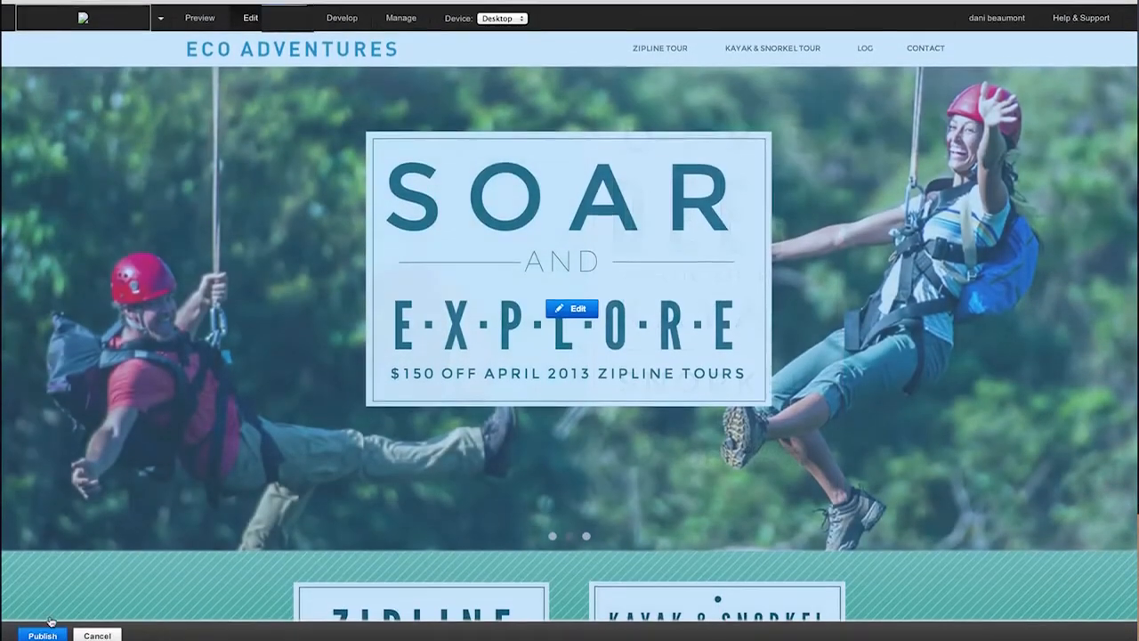
click(44, 634)
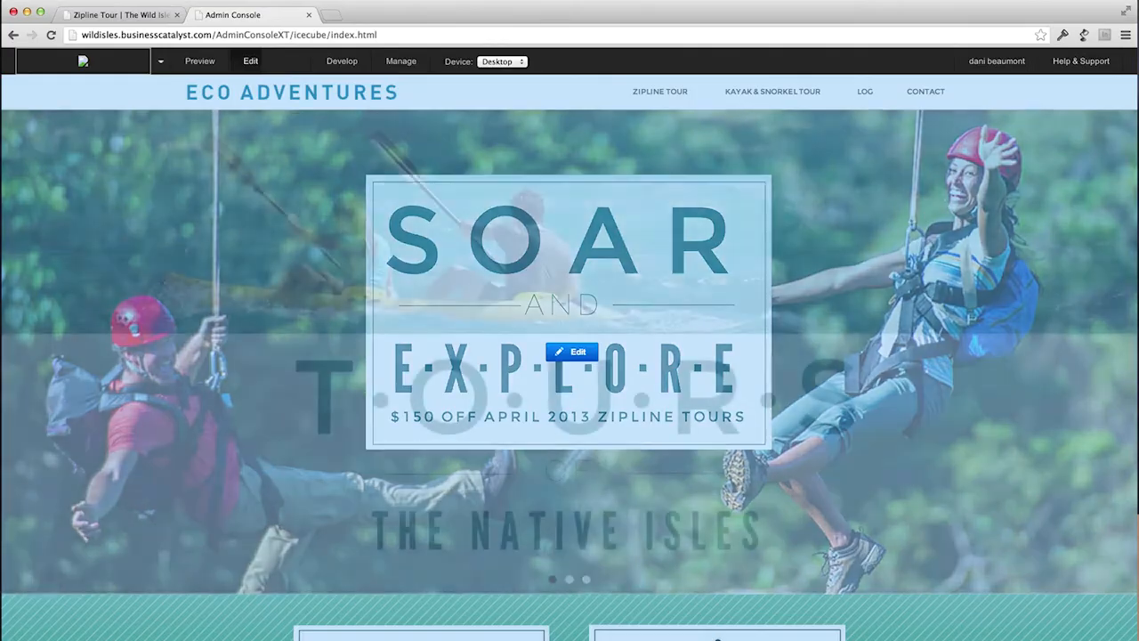
- Switch to Adobe Muse and sync the project with the Adobe Business Catalyst site
key(super+Tab)
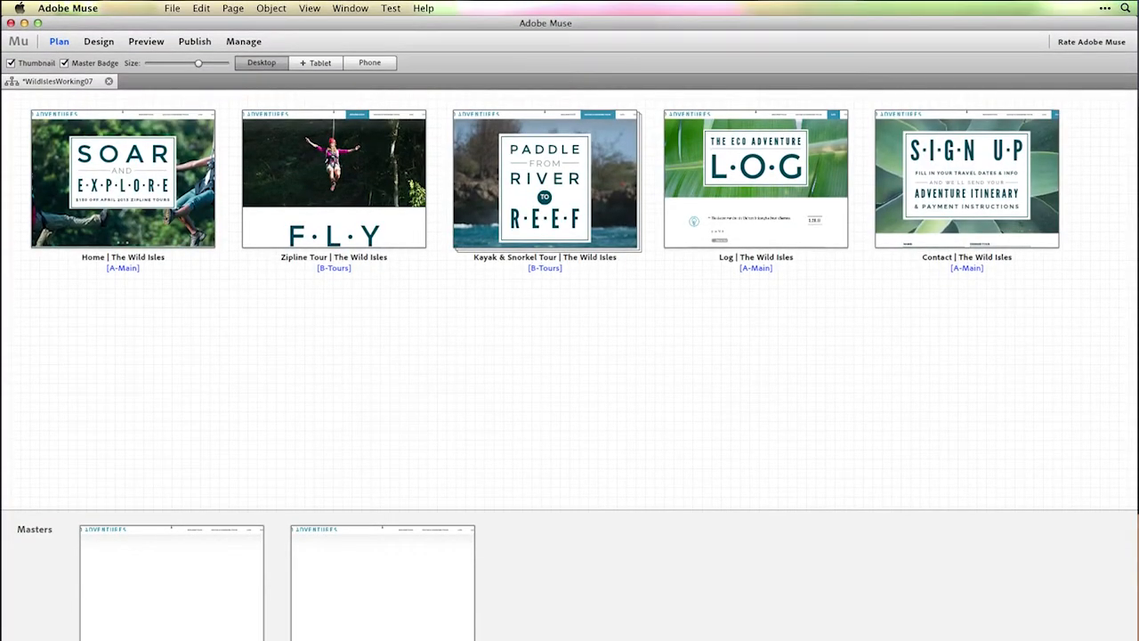
click(171, 8)
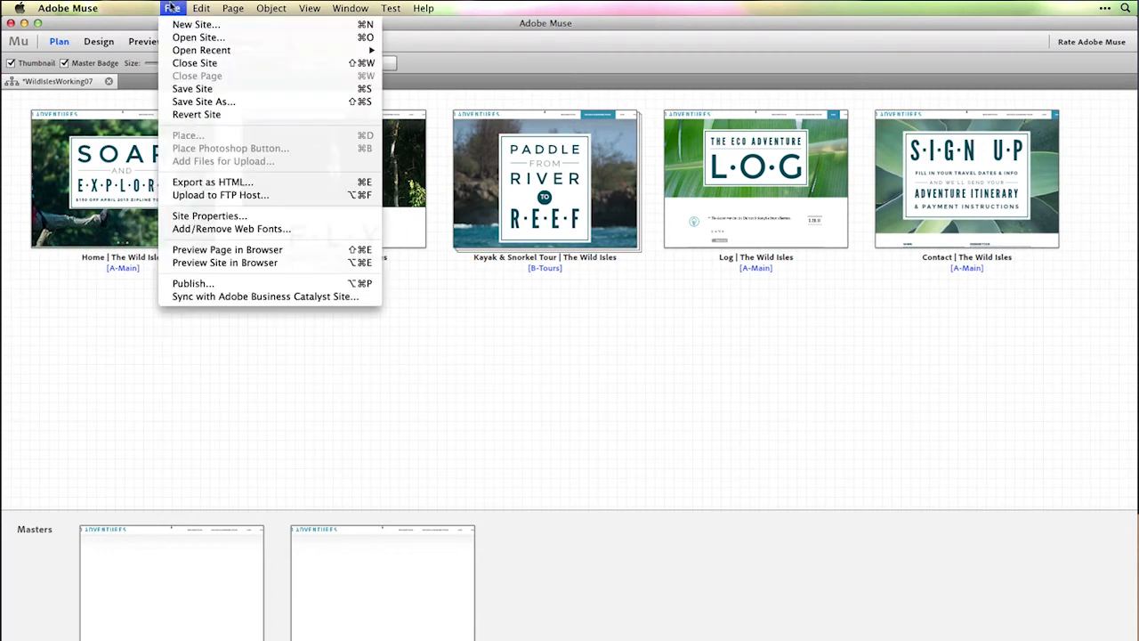
click(228, 297)
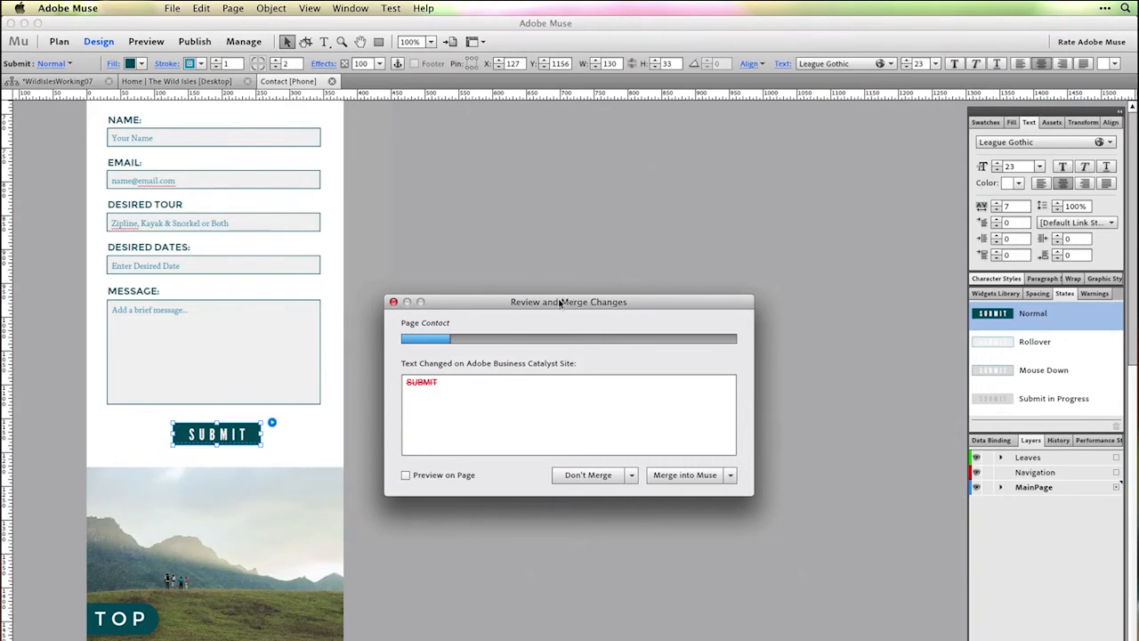
- Decline merging the Contact page's SUBMIT text change, and merge the Home page's "$75 OFF" text change into Muse
drag(558, 301, 611, 172)
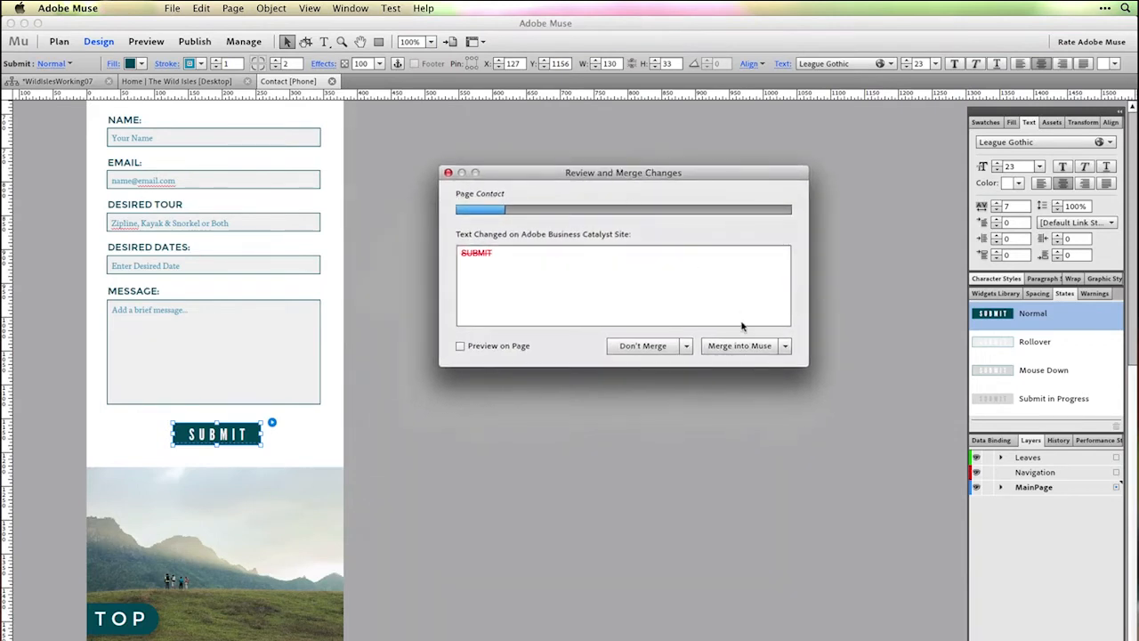
click(641, 346)
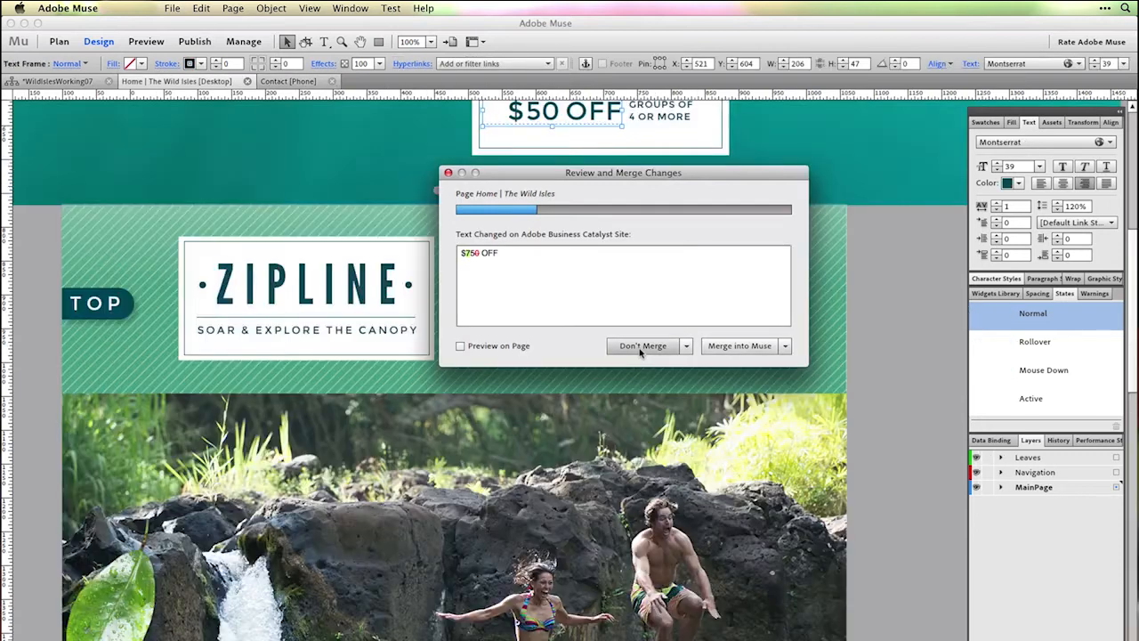
drag(507, 172, 125, 163)
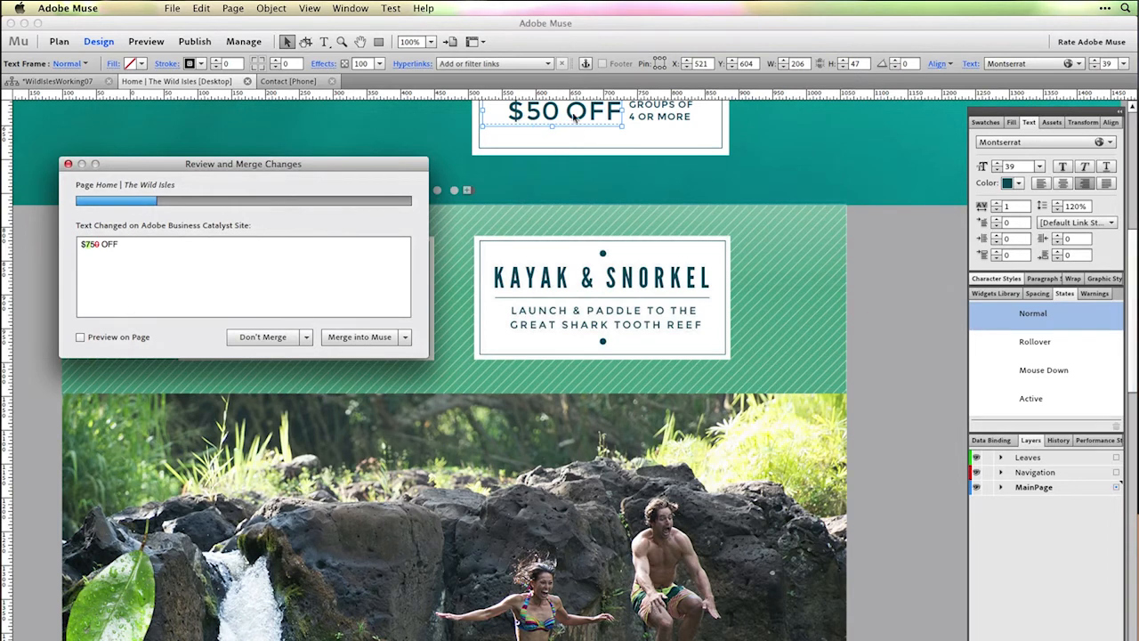
click(349, 336)
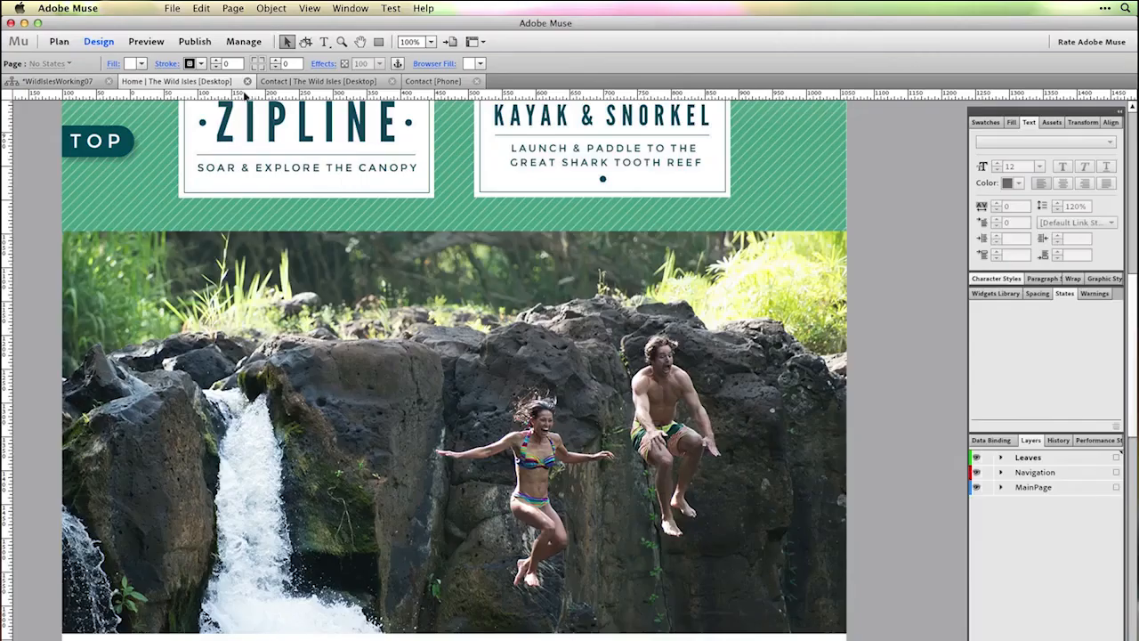
- Place _leaf.a.png from the Site Images folder beside the waterfall on the Home page, at about X -92, Y 1268
click(166, 7)
click(189, 138)
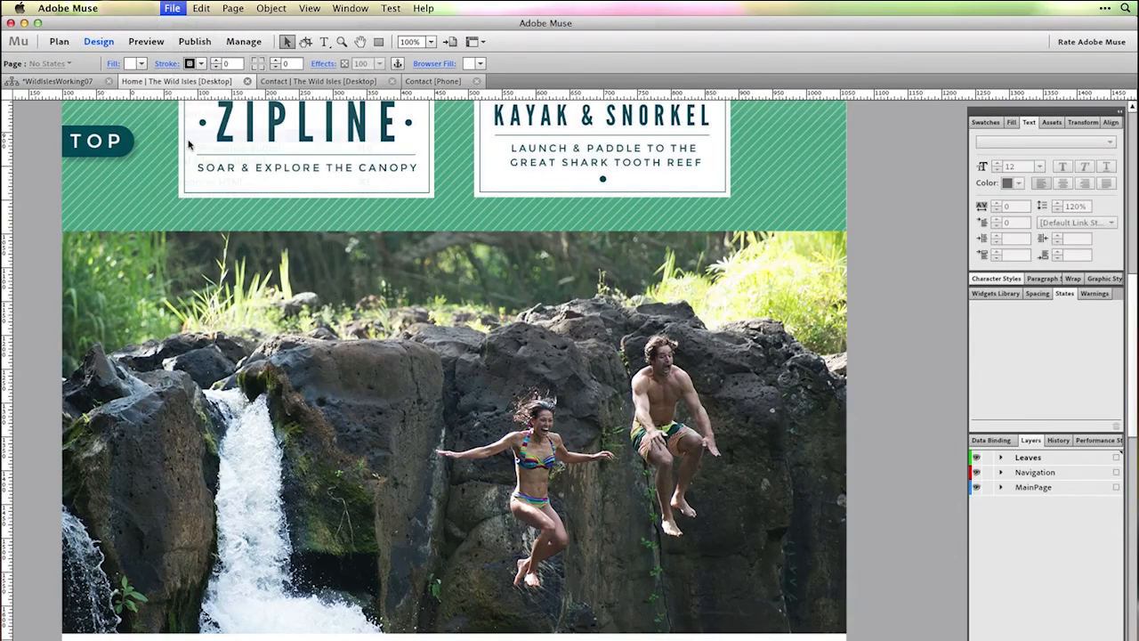
double_click(436, 154)
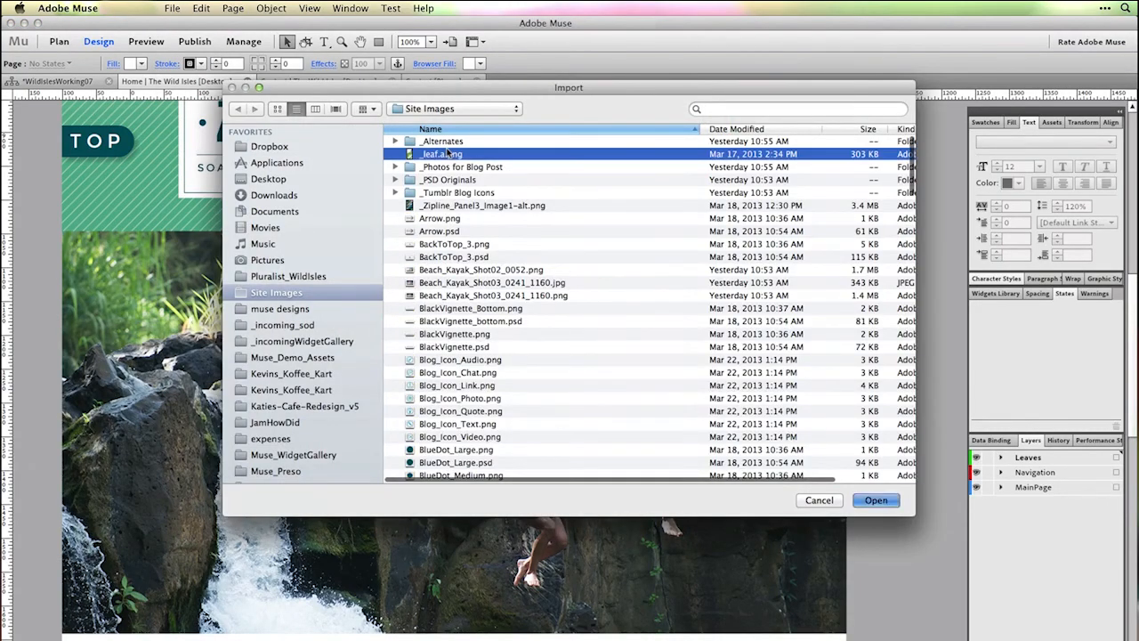
click(71, 384)
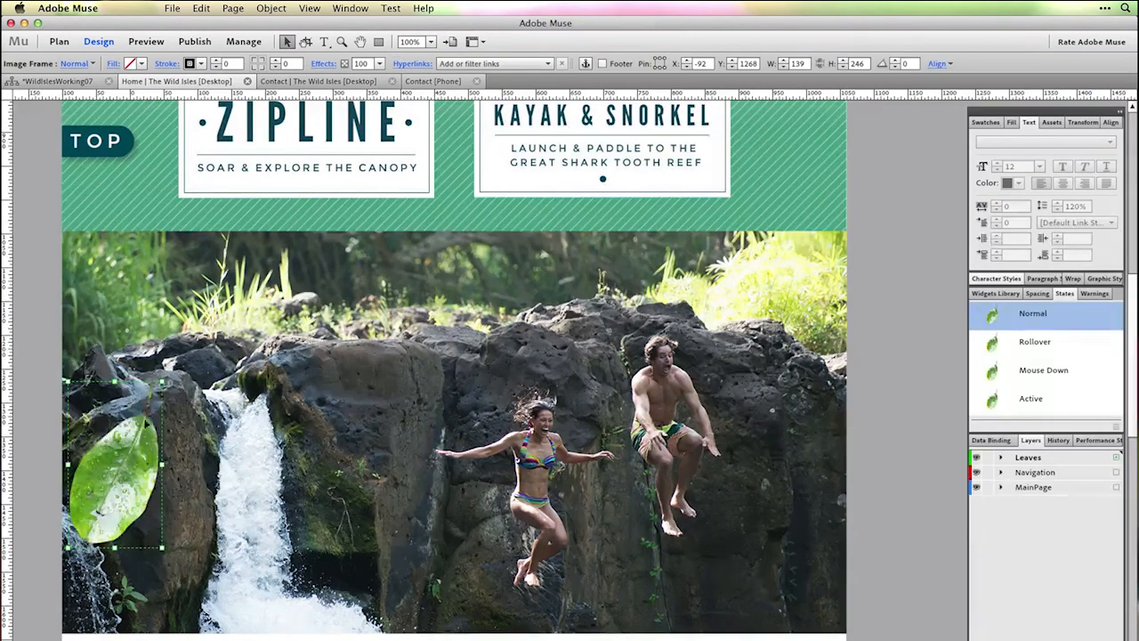
- Move the leaf image up to about X -107, Y 1221 and enable the Scroll Motion effect on it
drag(131, 463, 119, 430)
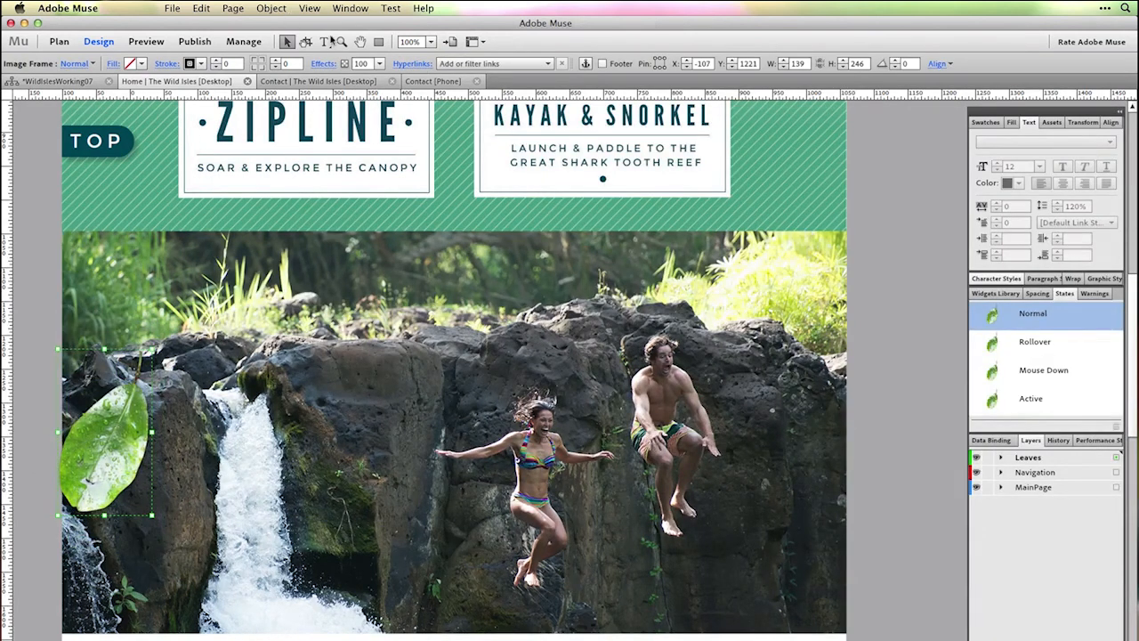
click(325, 65)
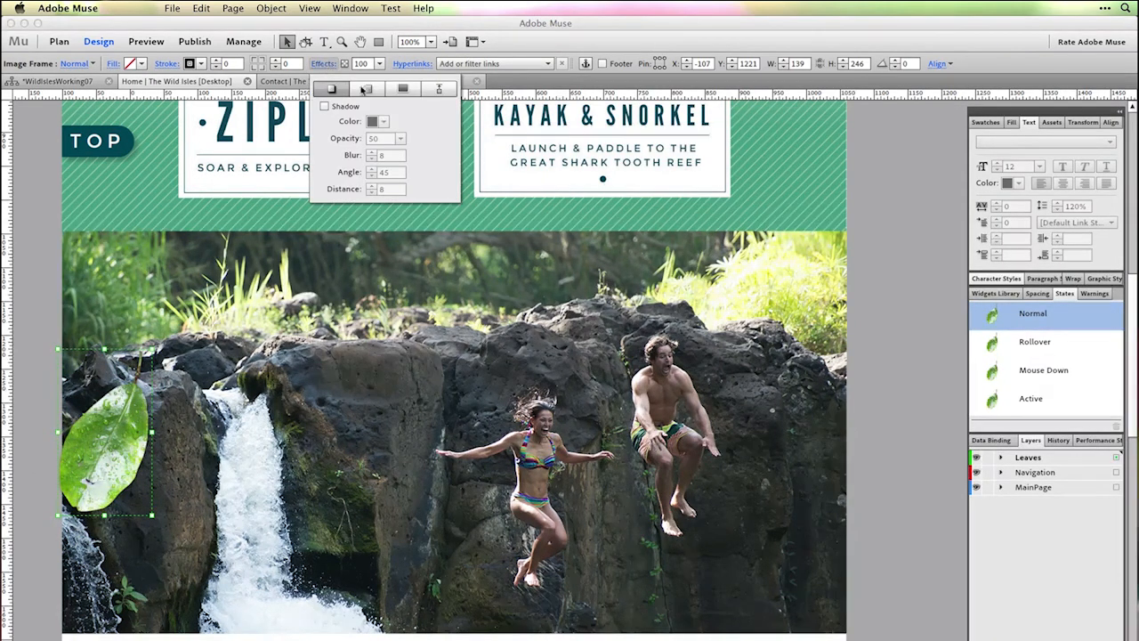
click(437, 90)
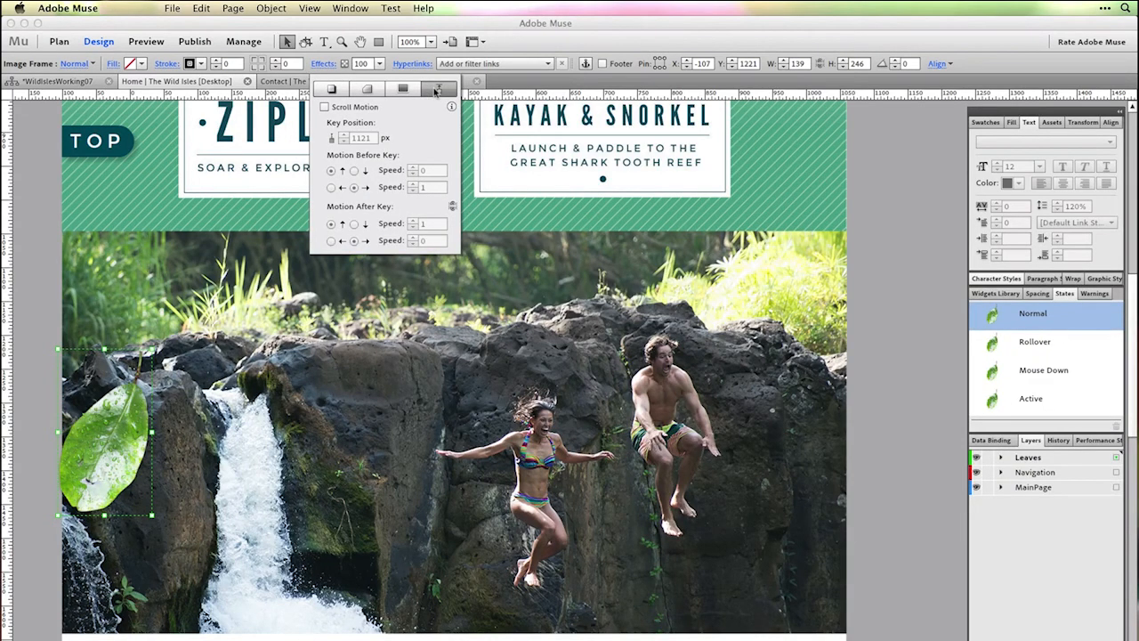
click(323, 107)
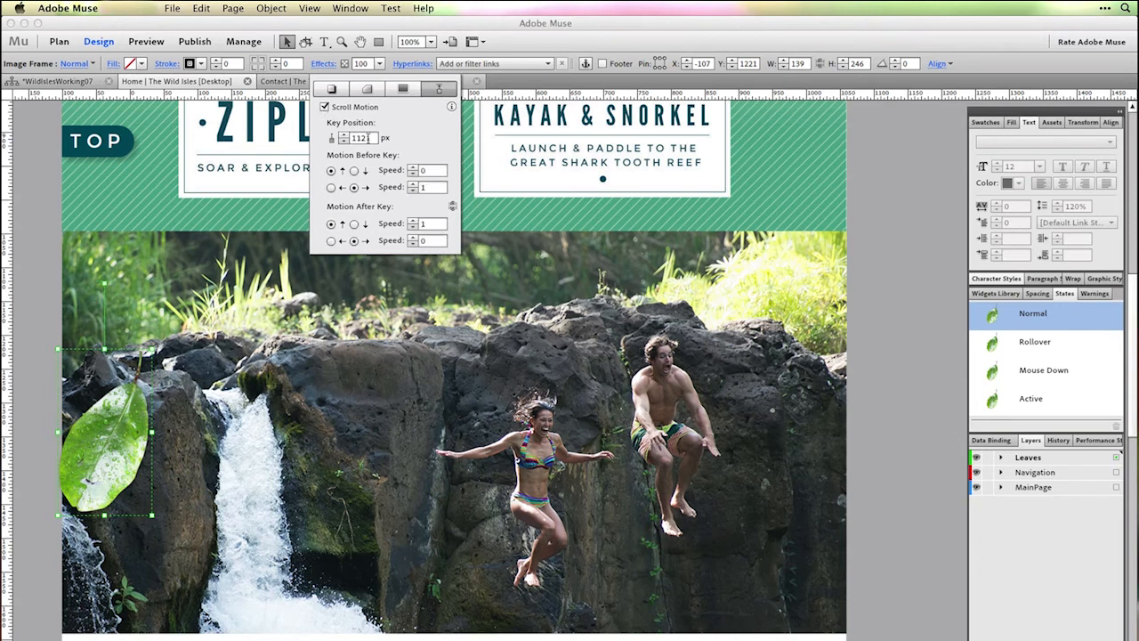
- Set the leaf's motion before the key to speeds 2 up and 2 right, and after the key to 2 up and 1 right
drag(371, 139, 342, 139)
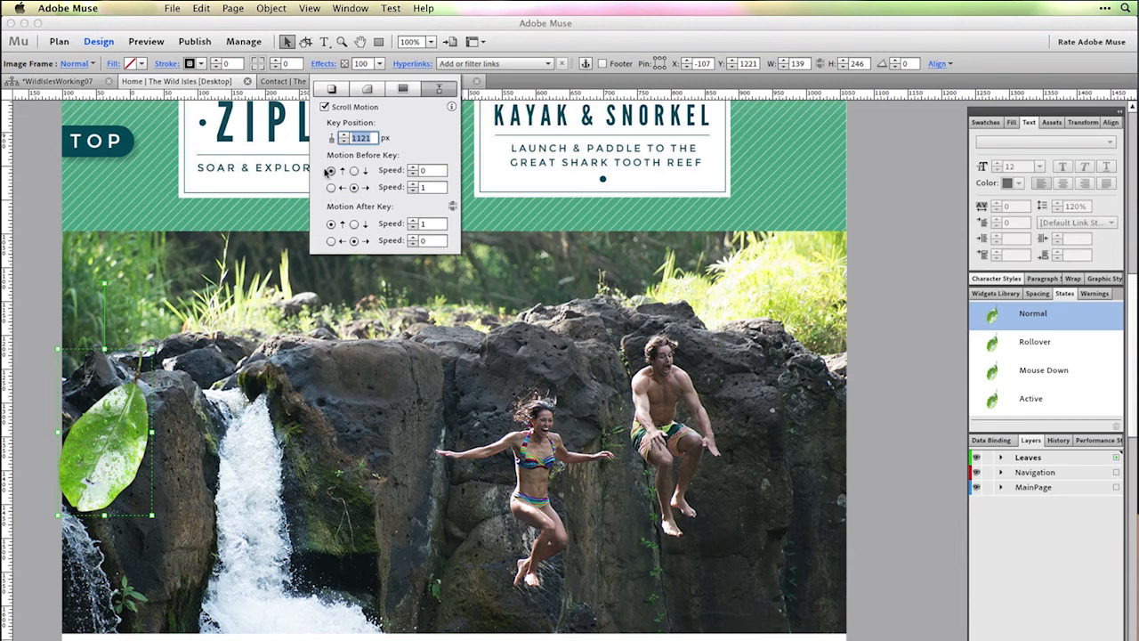
click(432, 170)
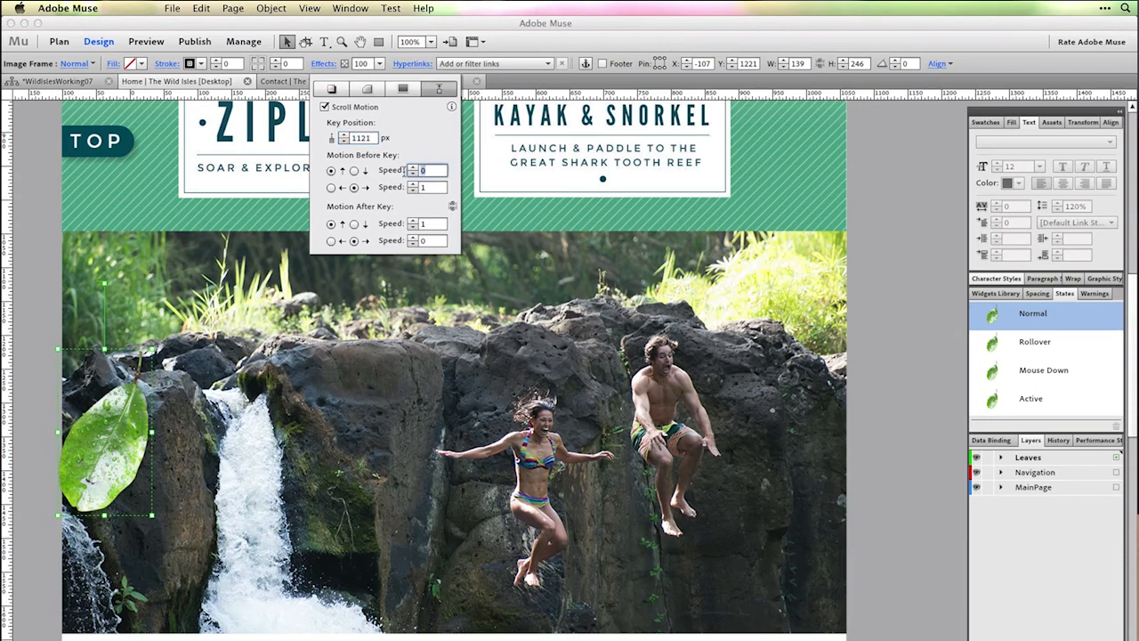
text(2)
click(431, 188)
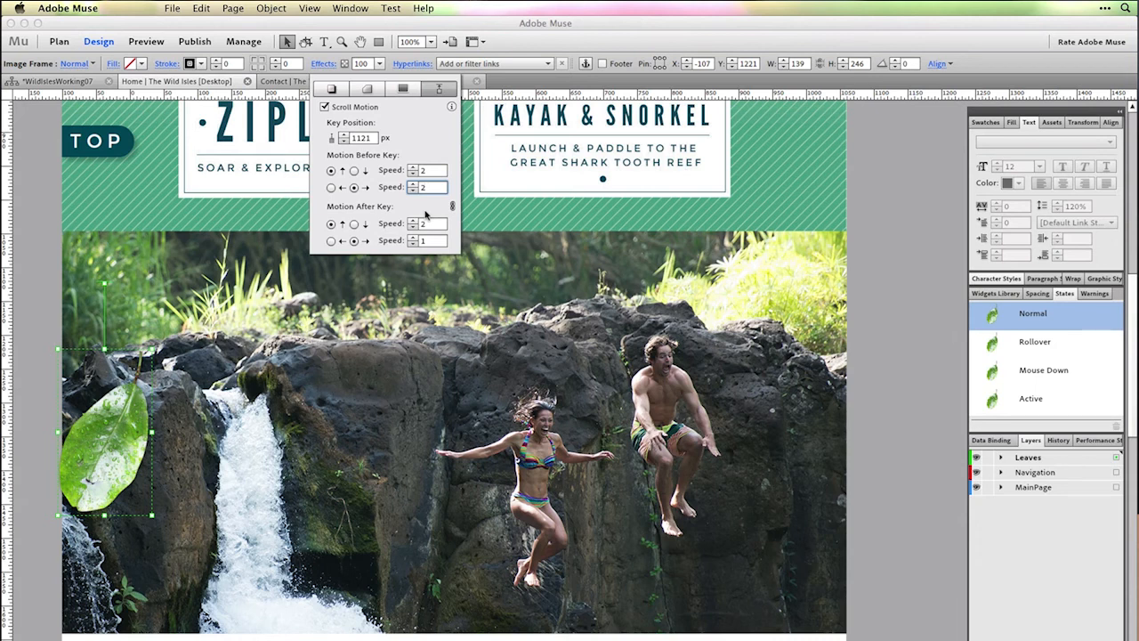
- Preview the Home page in the browser and check how the leaf moves across the waterfall photo while scrolling
click(172, 8)
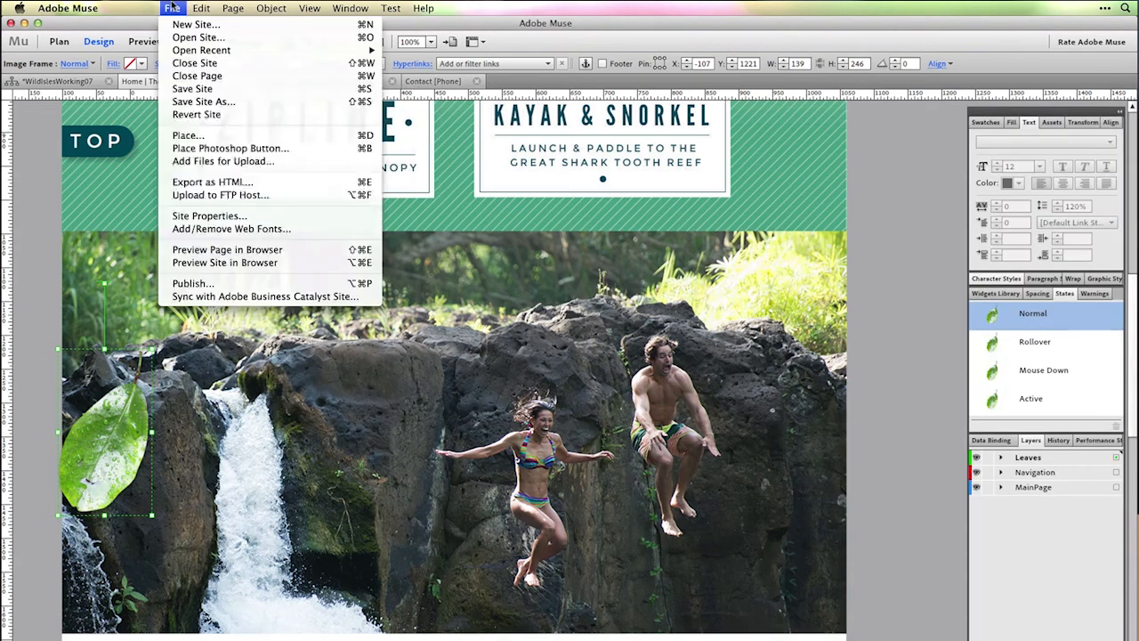
click(203, 250)
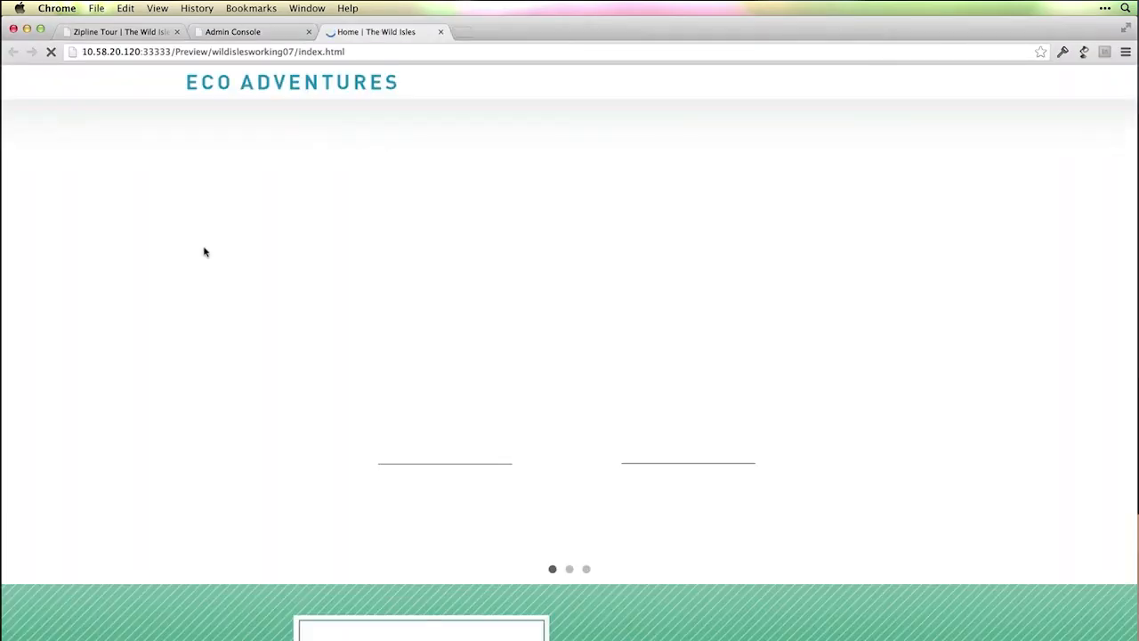
scroll(222, 222, down, 5)
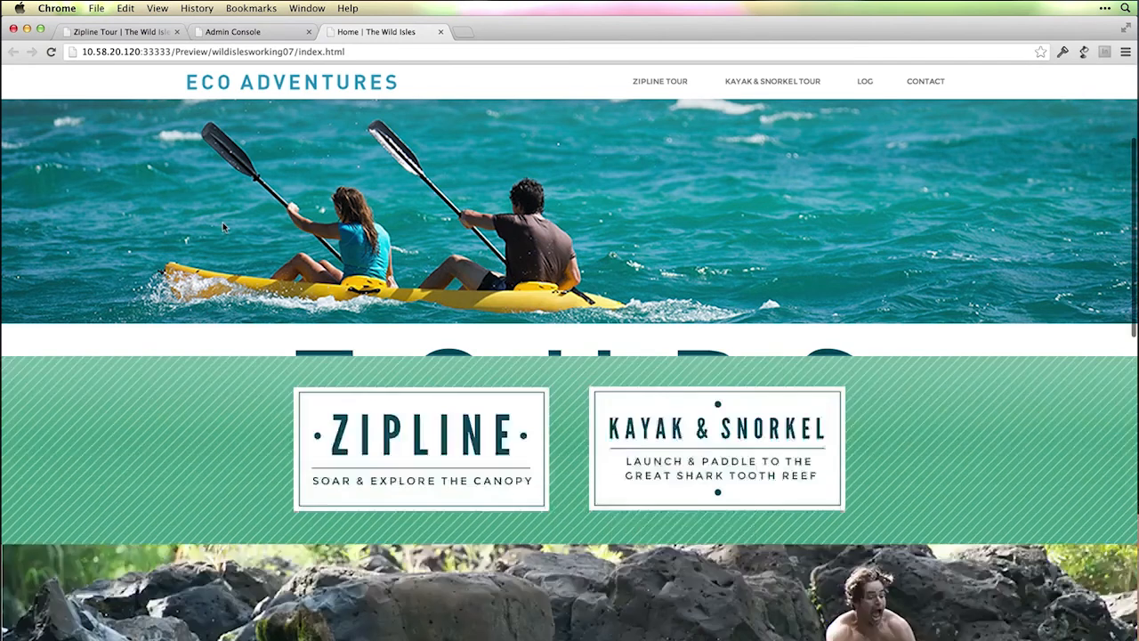
scroll(223, 222, down, 5)
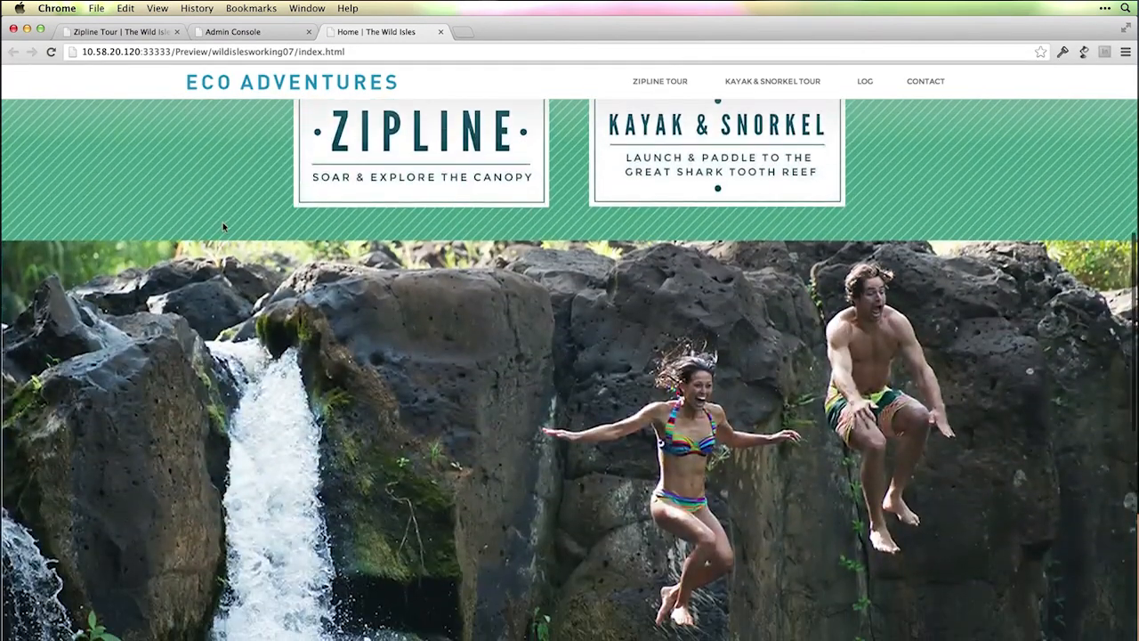
scroll(223, 228, down, 5)
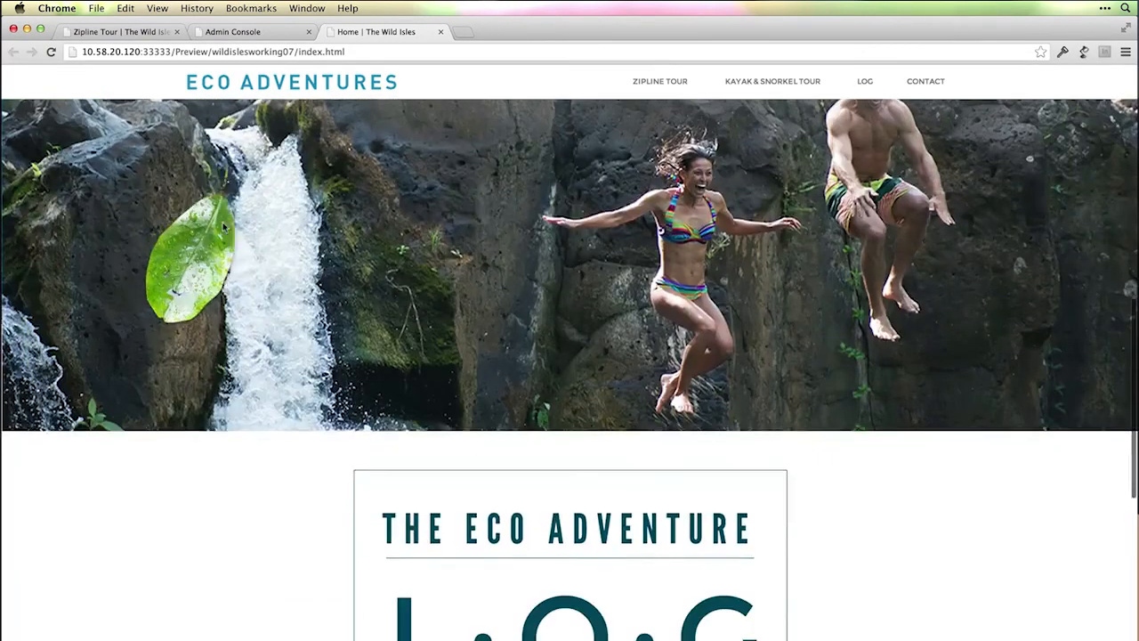
scroll(225, 228, down, 5)
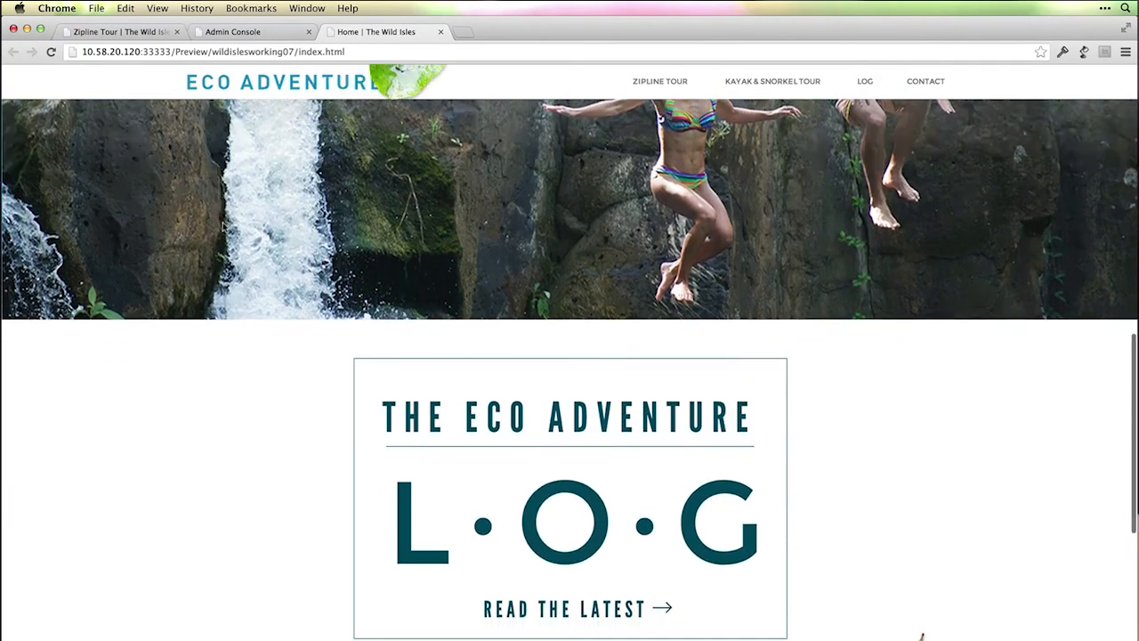
scroll(224, 228, up, 6)
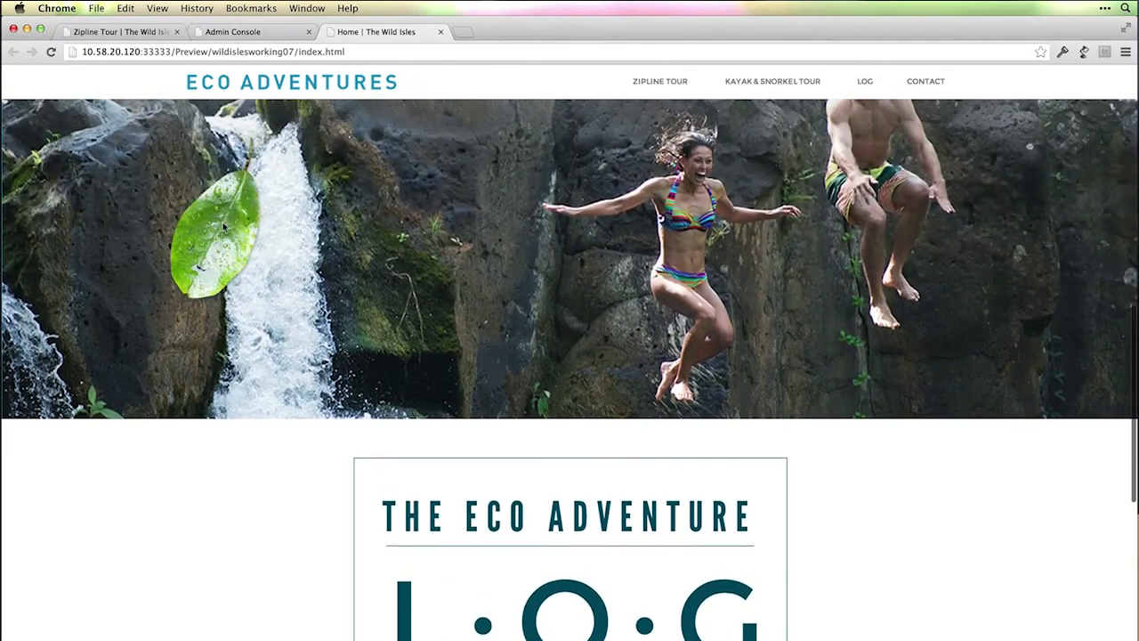
scroll(224, 227, down, 3)
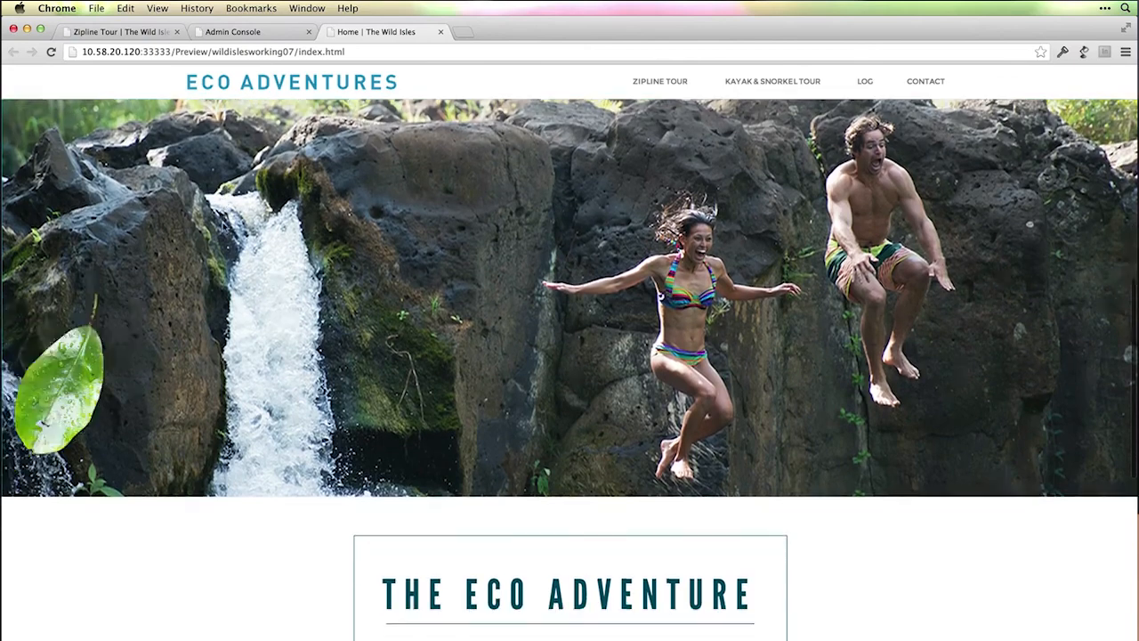